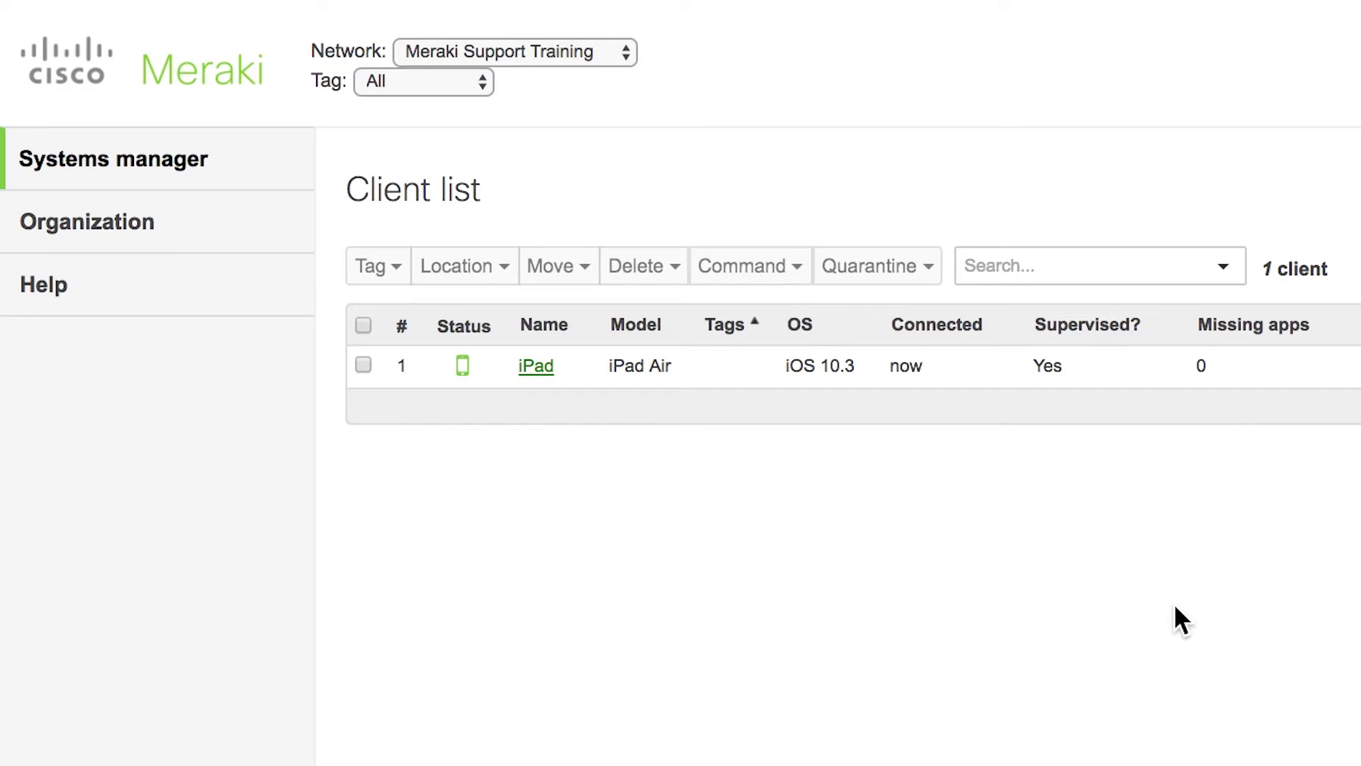
Filter the VPP licensed applications for 'itunes U', which finds no licenses
mouse_move(177, 173)
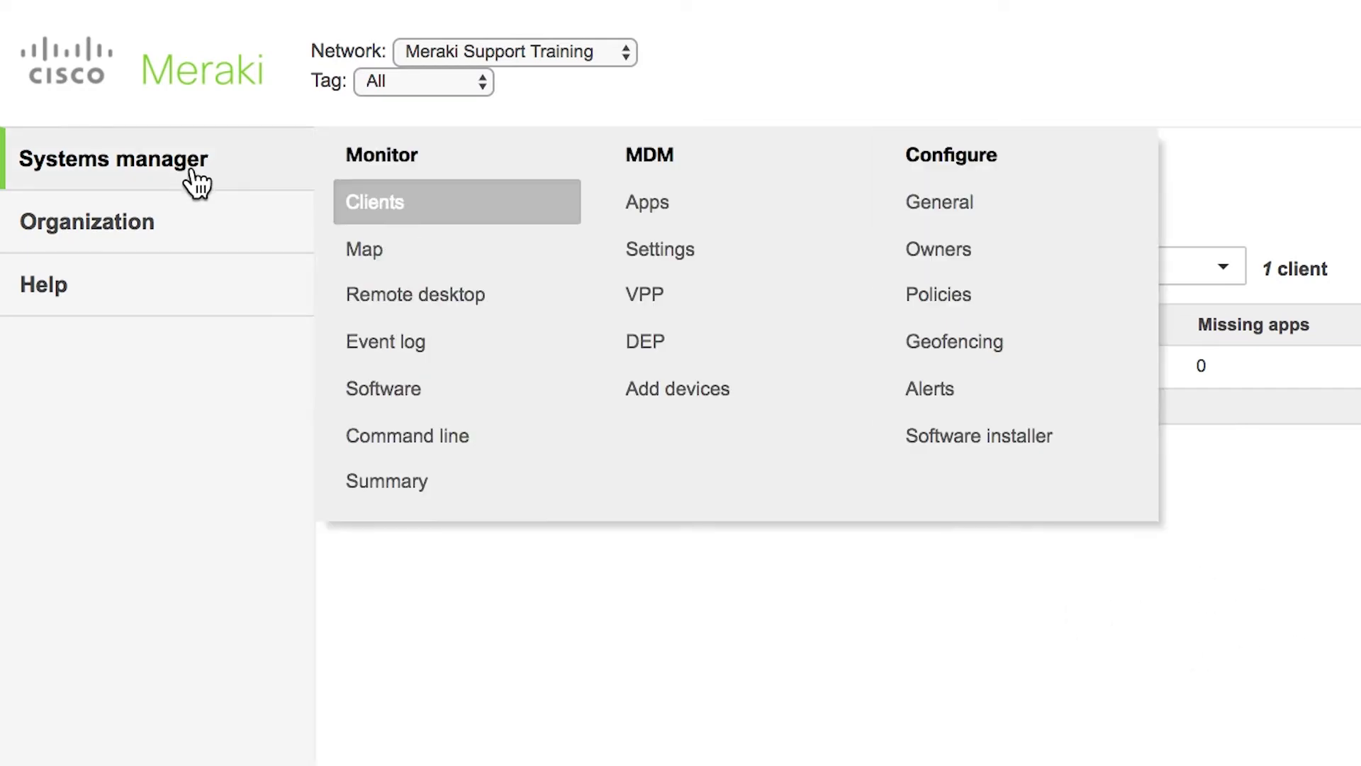
click(652, 310)
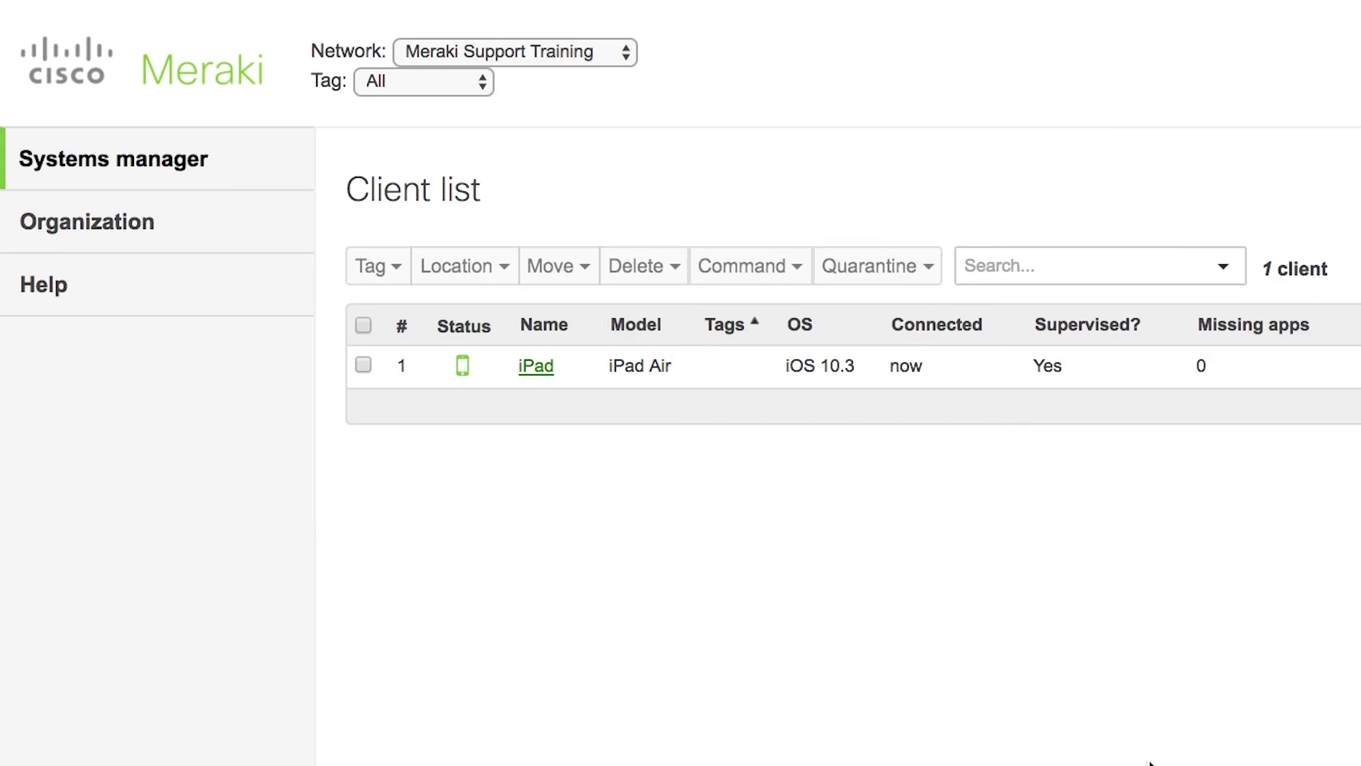
click(725, 431)
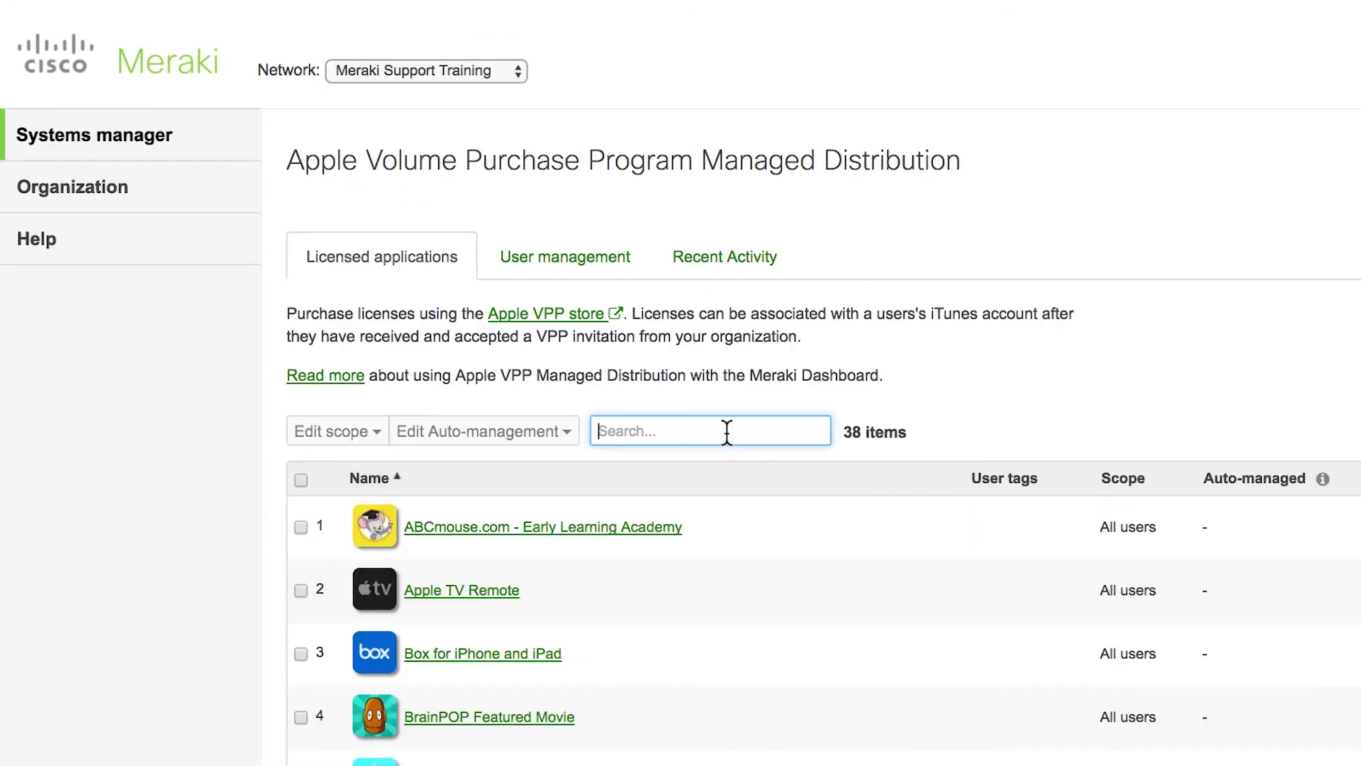
text("itunes U")
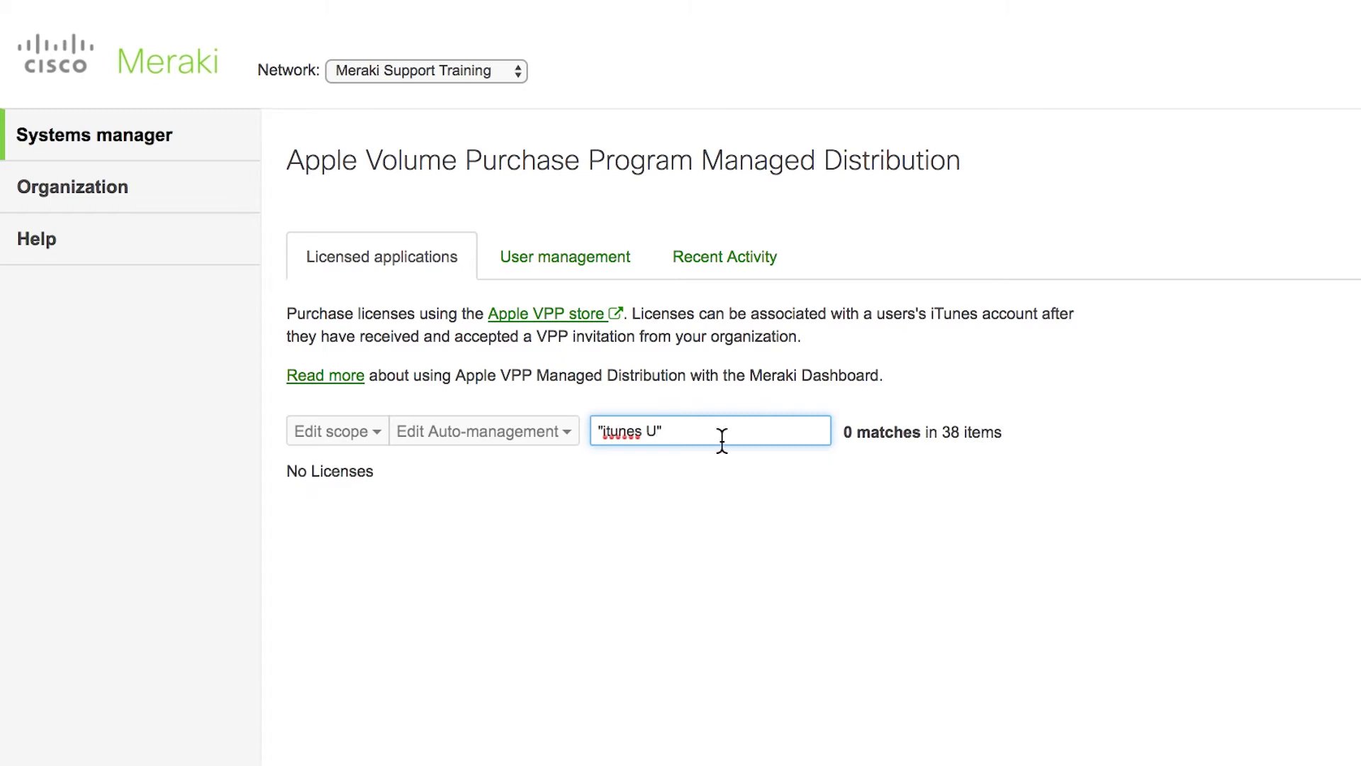
click(813, 625)
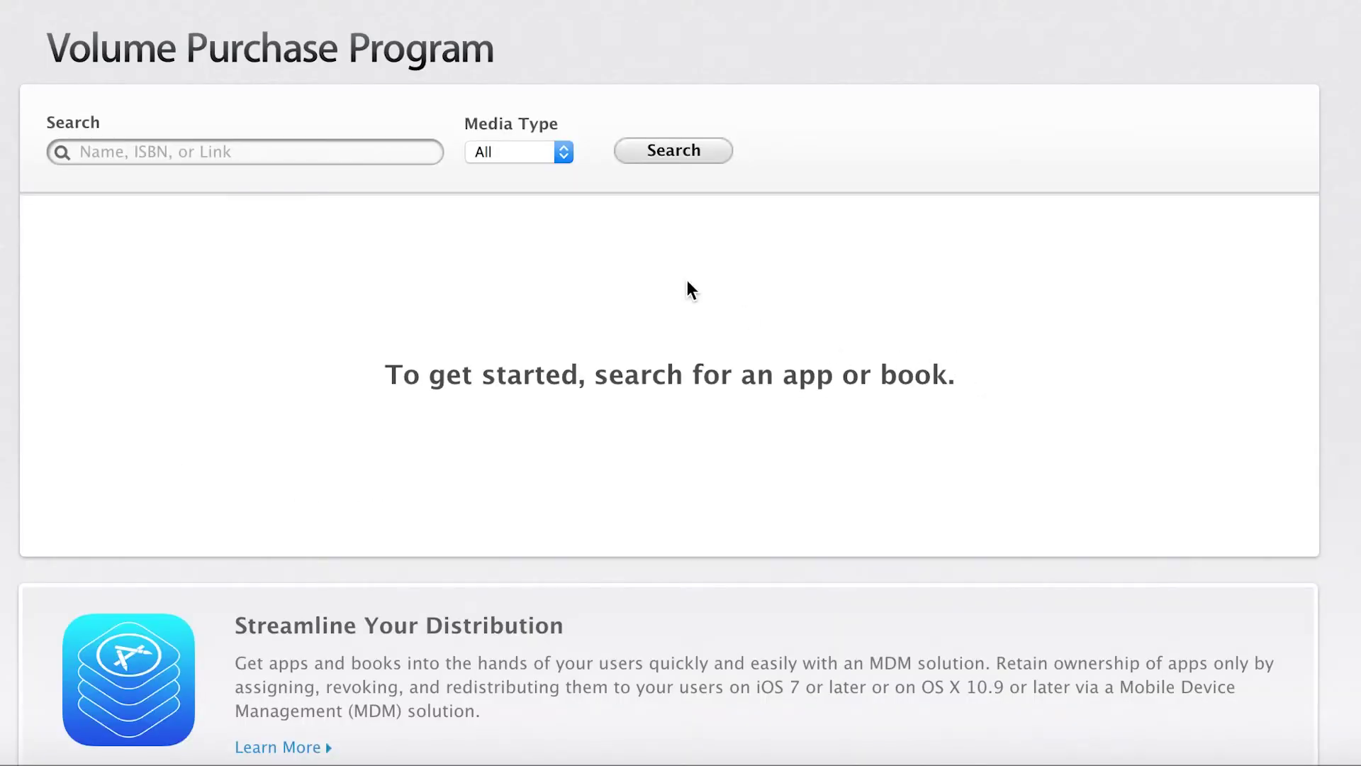
Find iTunes U in the Apple VPP store and order 5 free licenses
click(371, 151)
text(iTunes U)
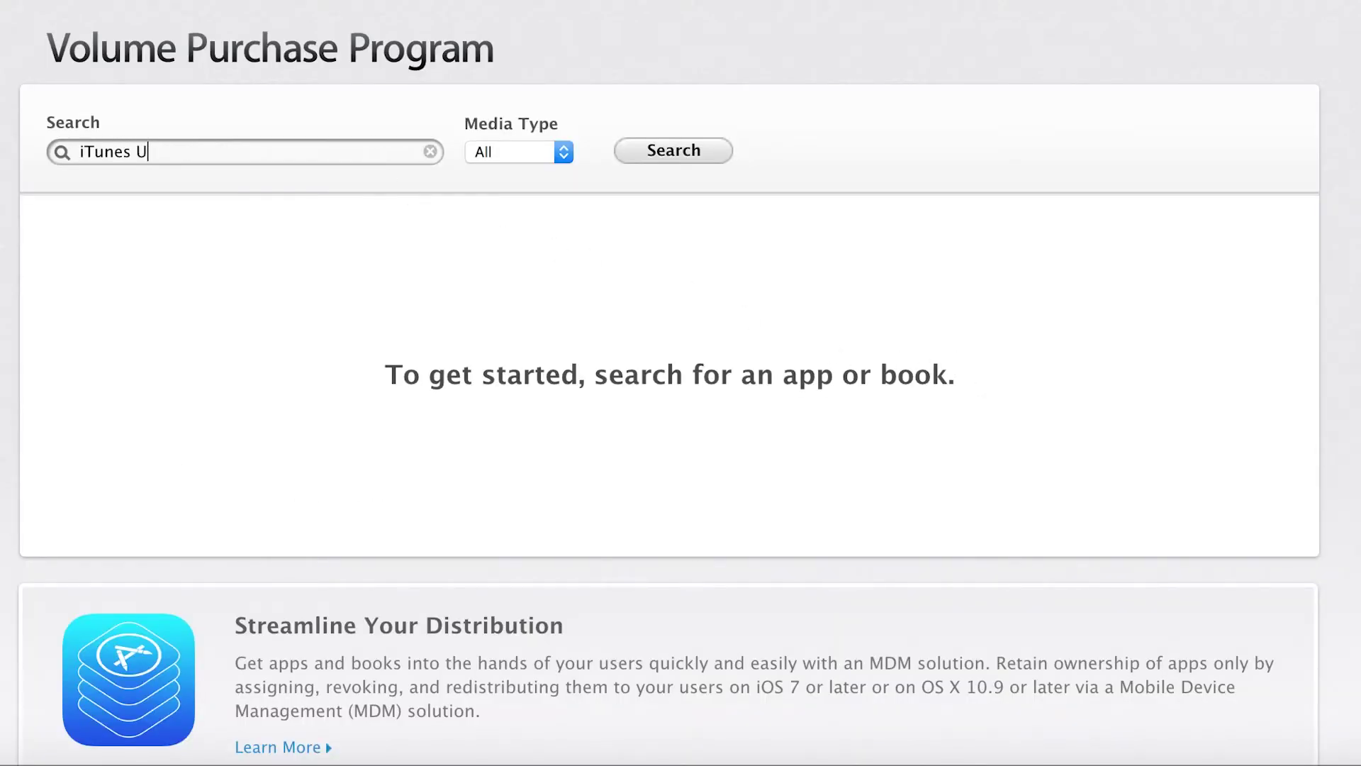
key(Return)
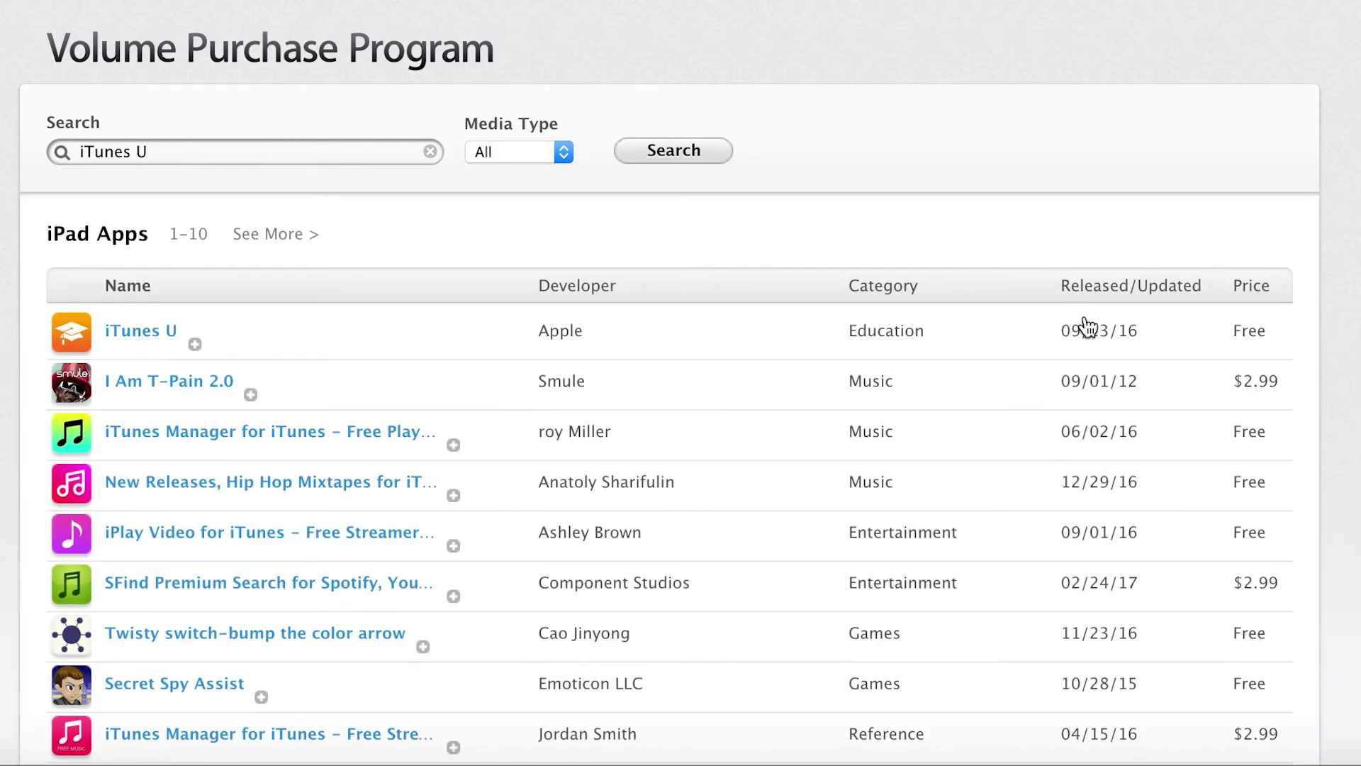
click(478, 346)
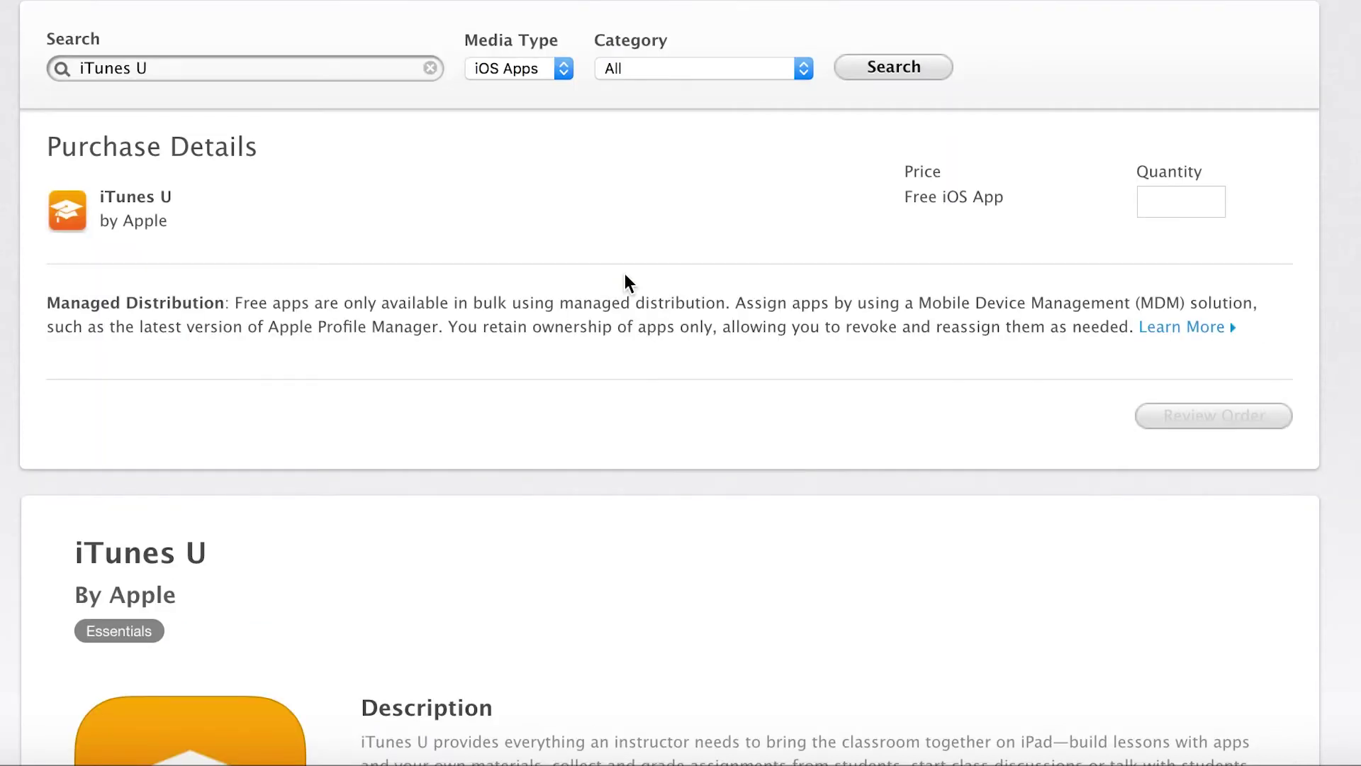
click(1181, 207)
text(5)
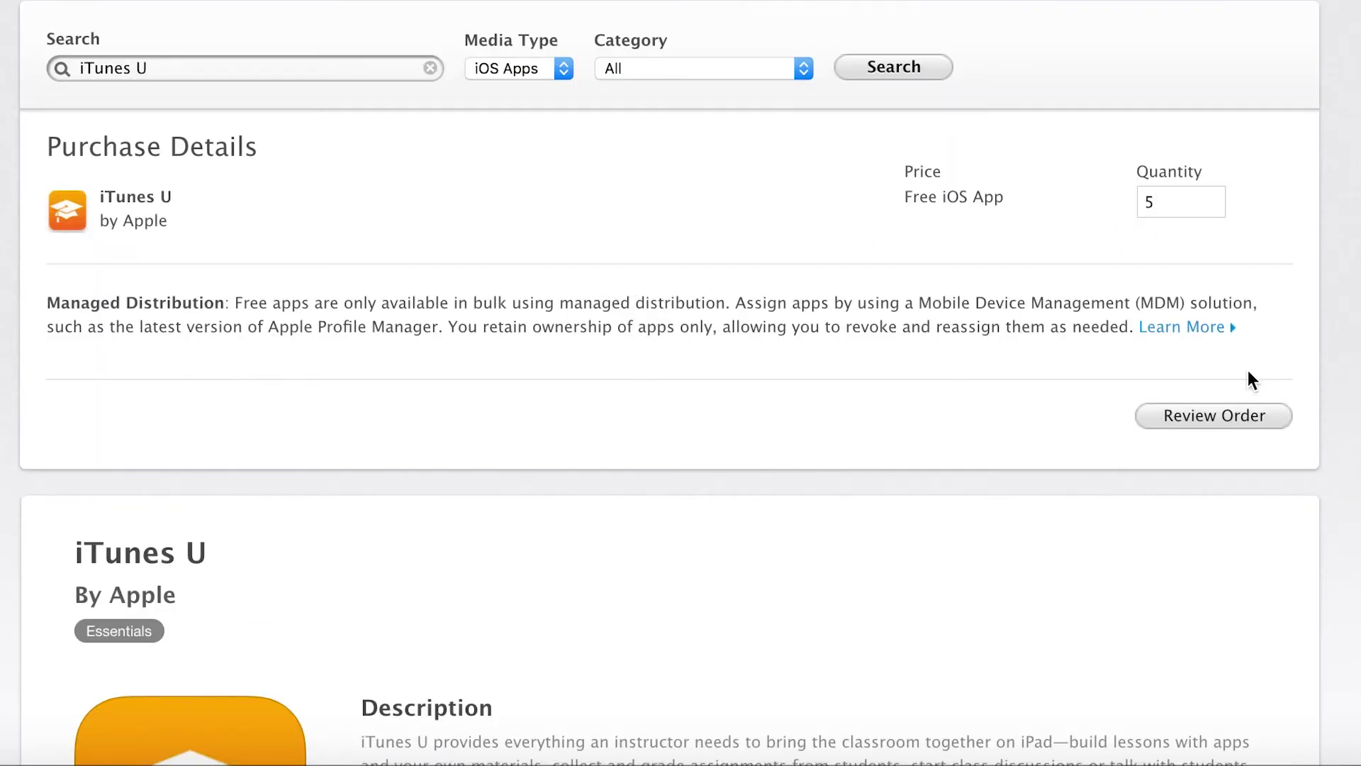
click(1221, 417)
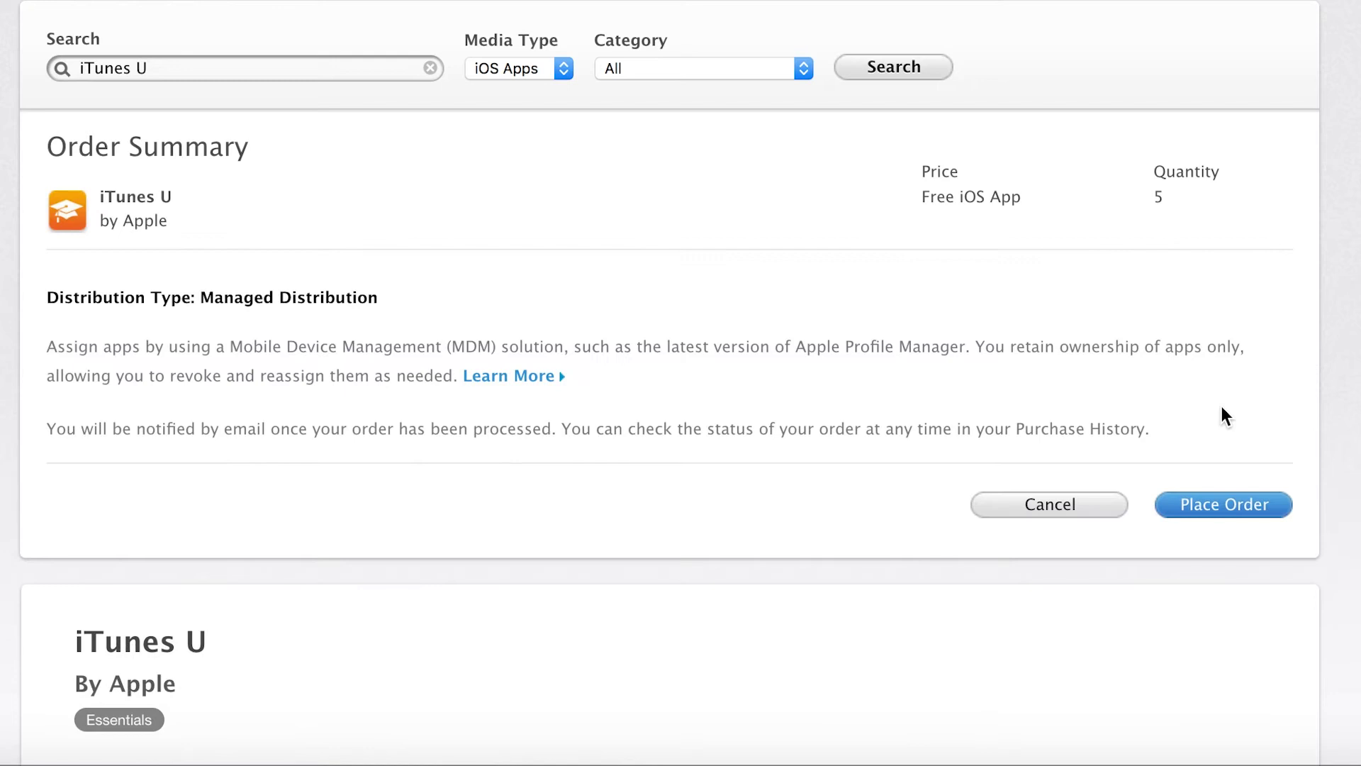
click(1240, 515)
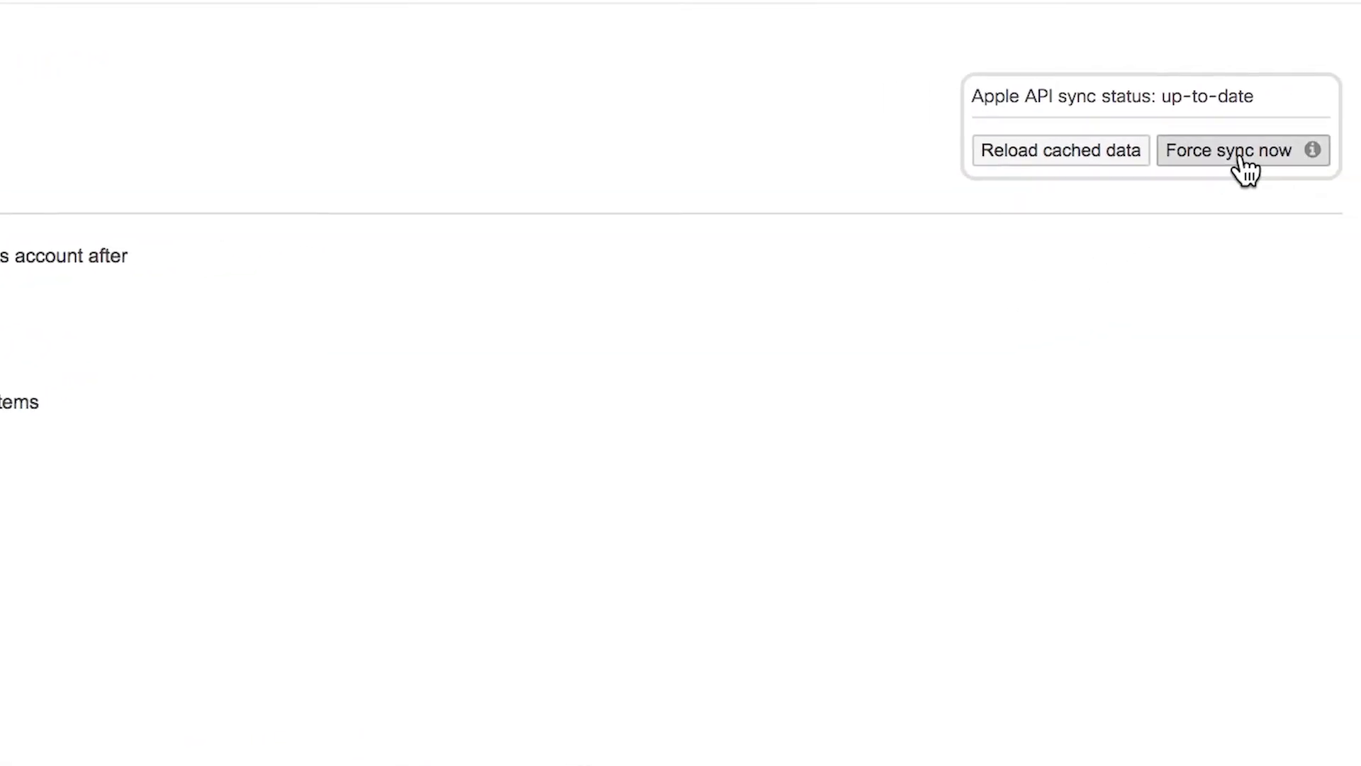
Force a VPP sync with Apple and open iTunes U's license page showing 5 licenses
click(1245, 163)
click(517, 243)
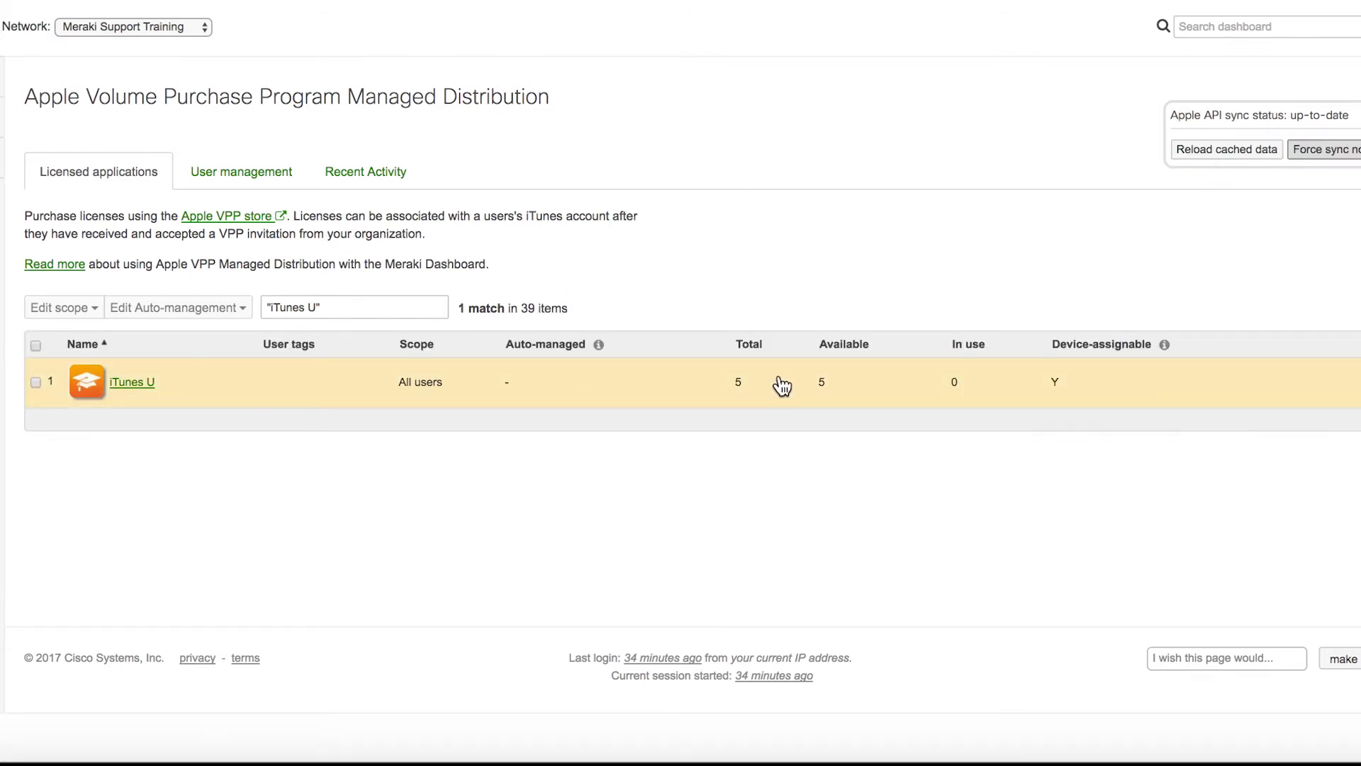
click(148, 384)
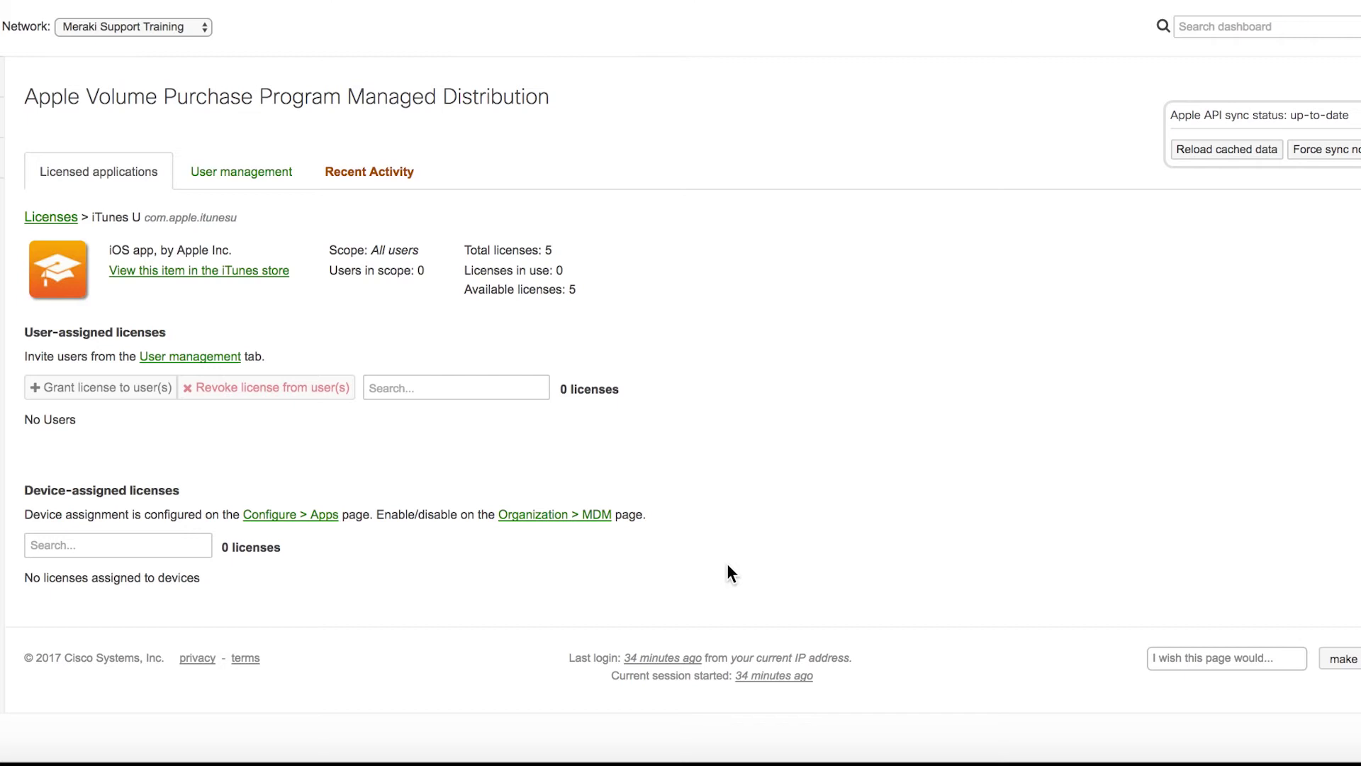
mouse_move(172, 140)
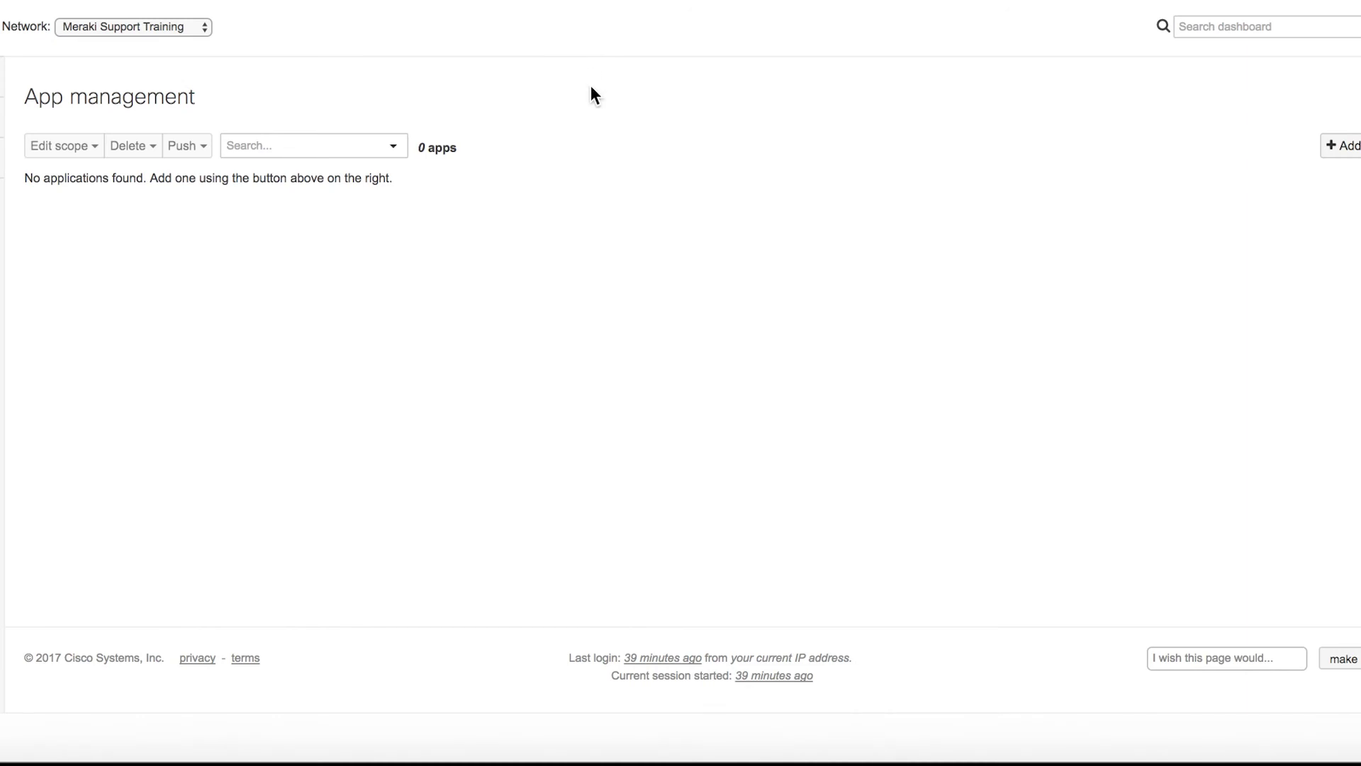
Add iTunes U as a new managed iOS app from the app search
click(1313, 150)
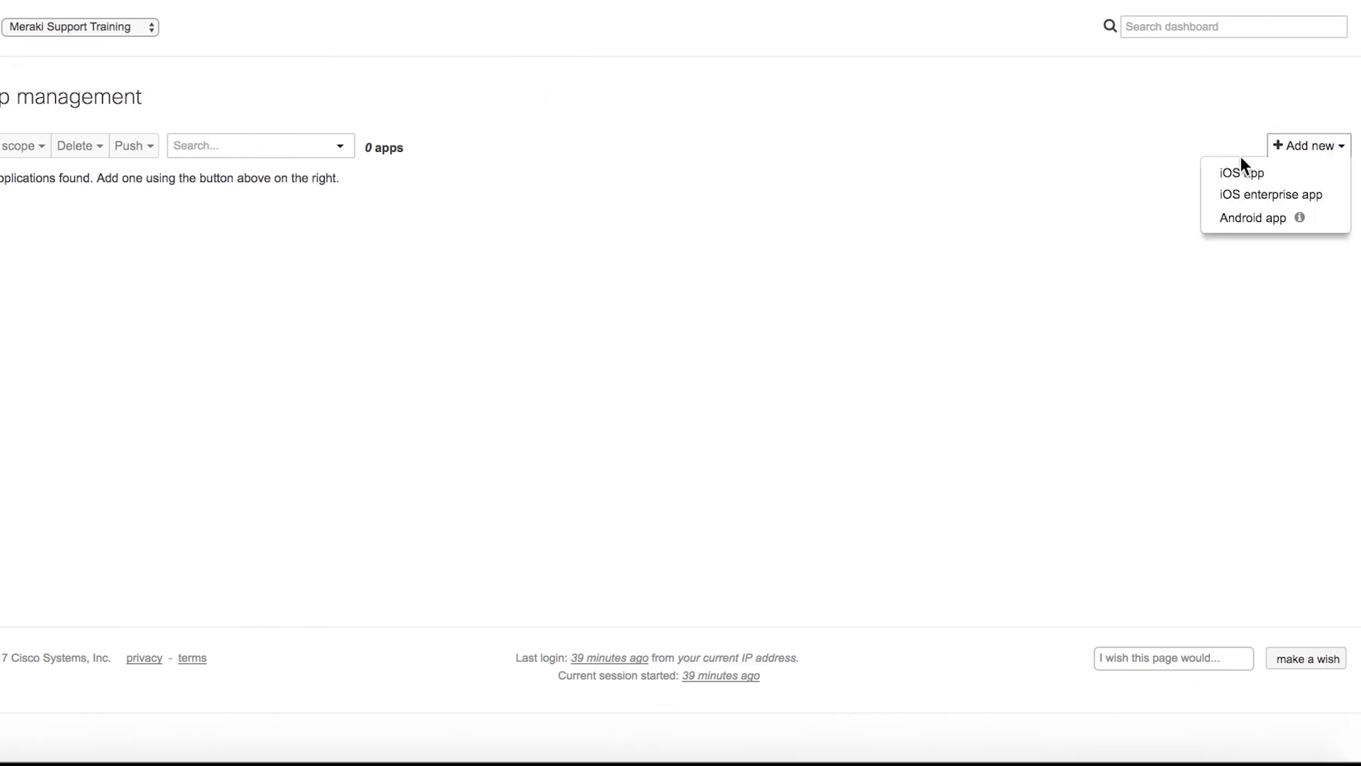
click(1233, 173)
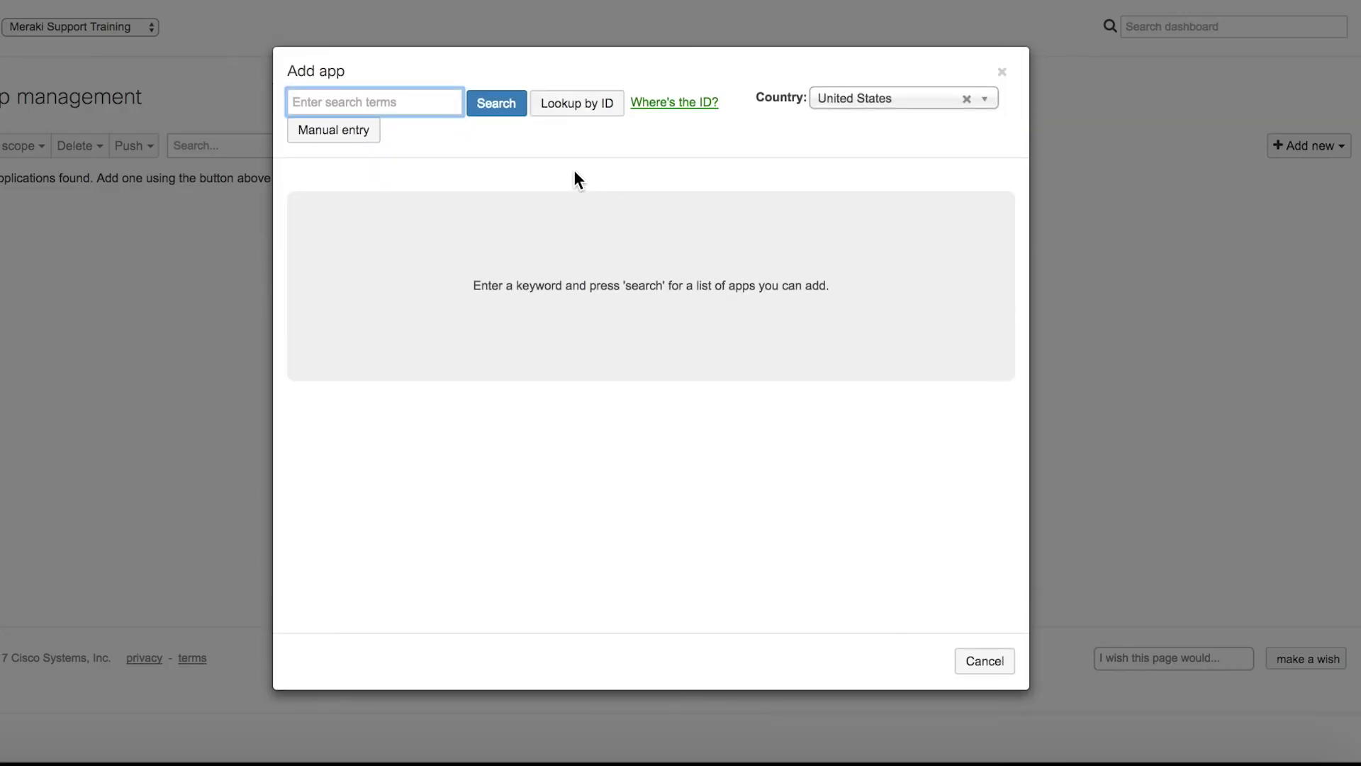
text(iTunes U)
key(Return)
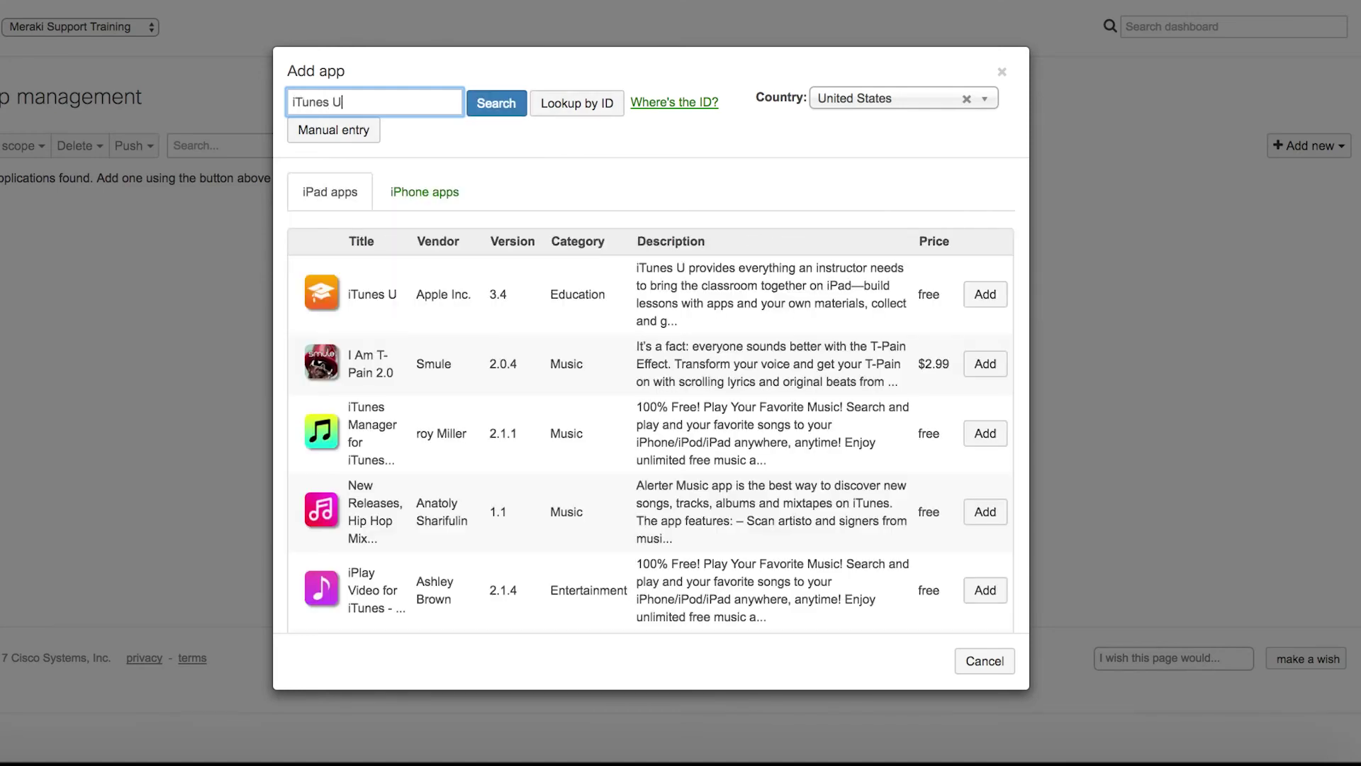
click(983, 293)
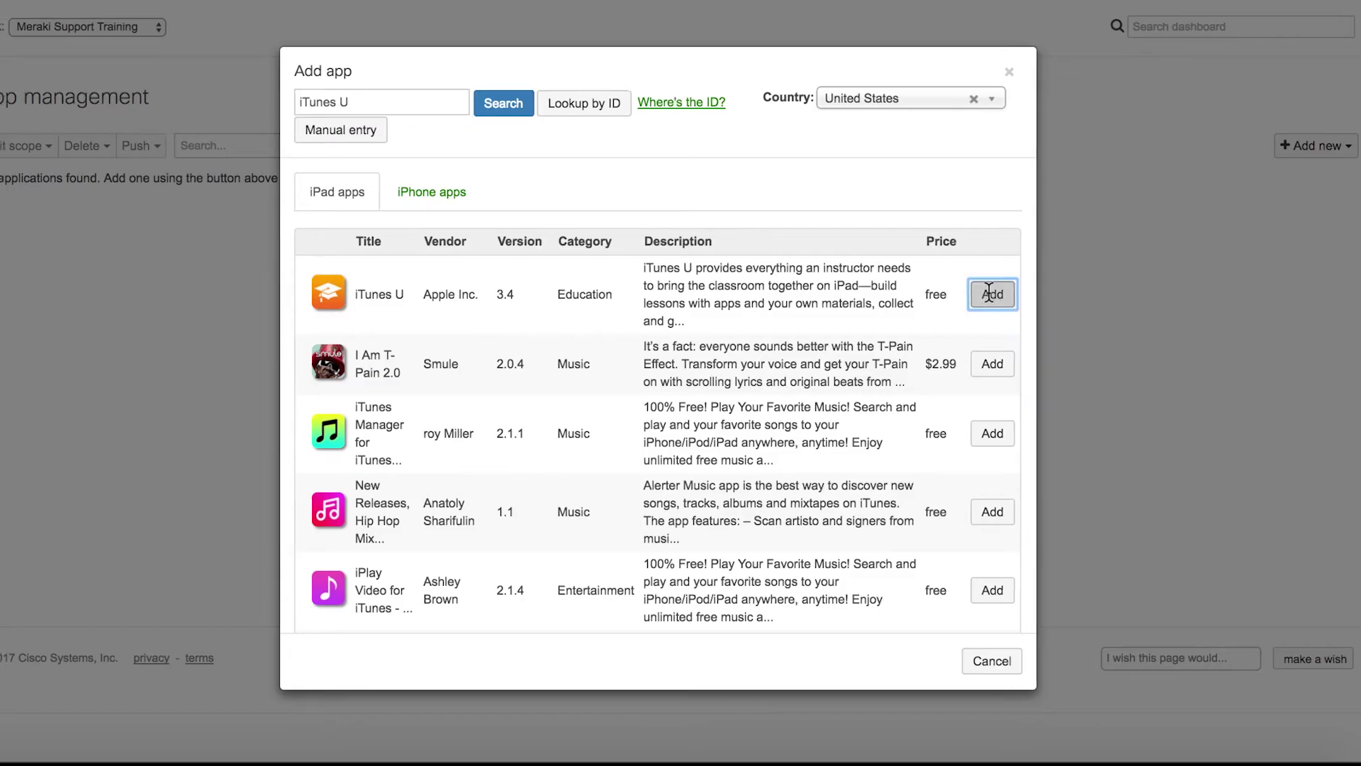
scroll(999, 316, up, 2)
scroll(975, 339, up, 1)
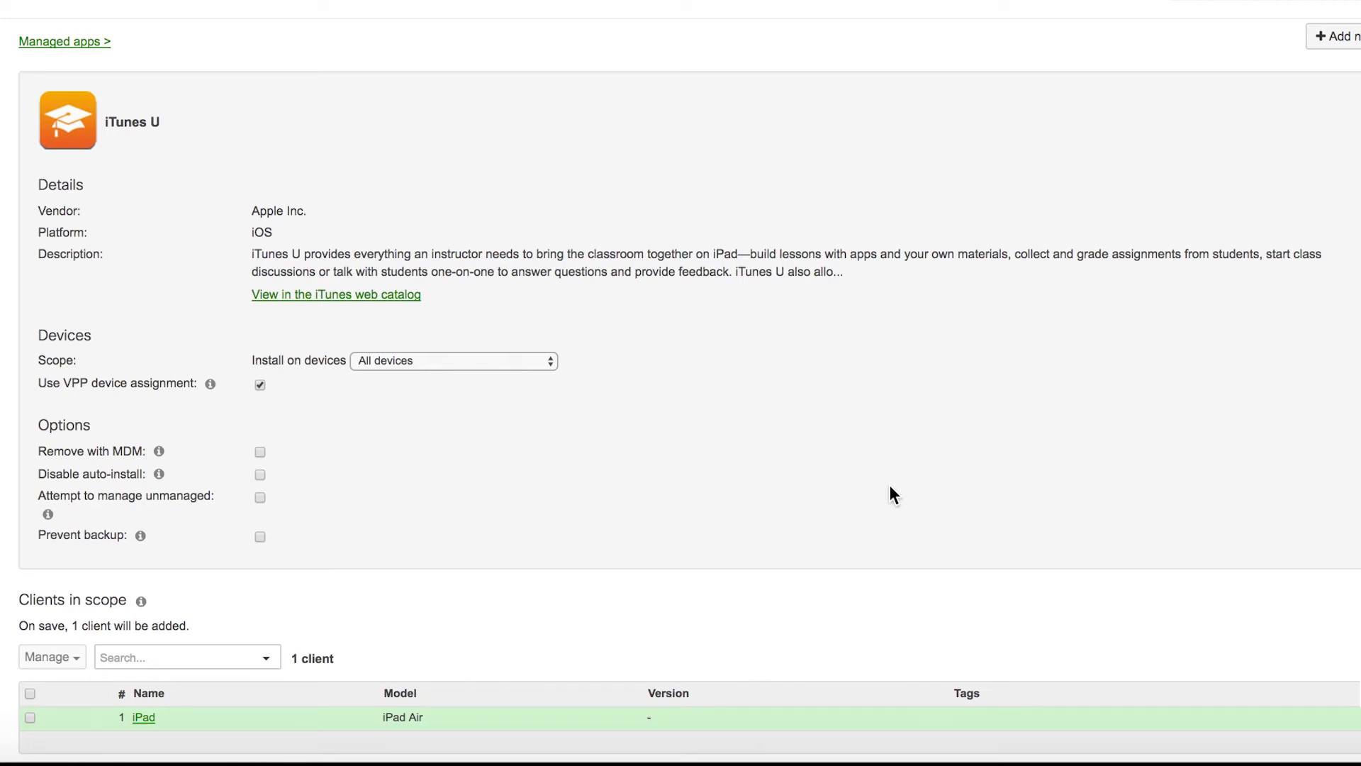
Save iTunes U's device-assigned scope and open the iPad's client record from Clients in scope
scroll(890, 486, down, 1)
scroll(888, 486, down, 2)
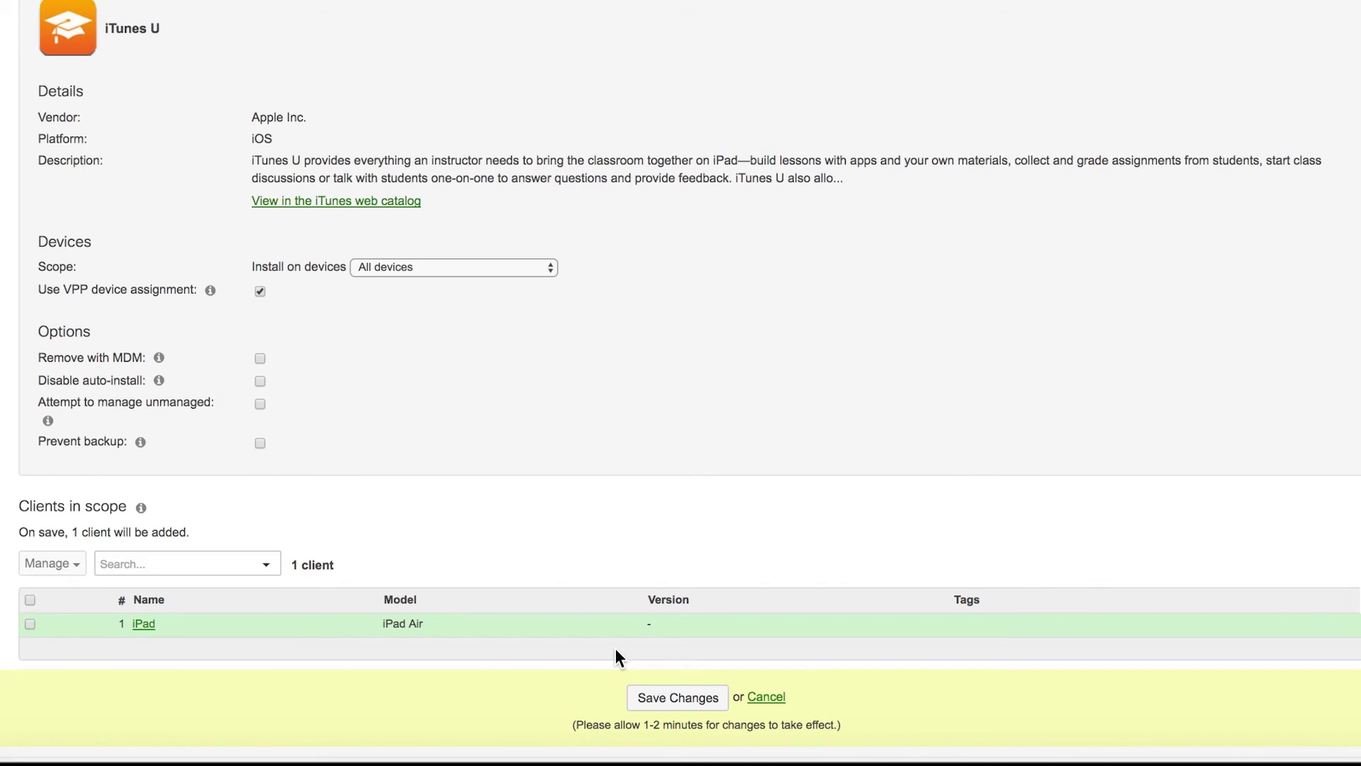
click(677, 702)
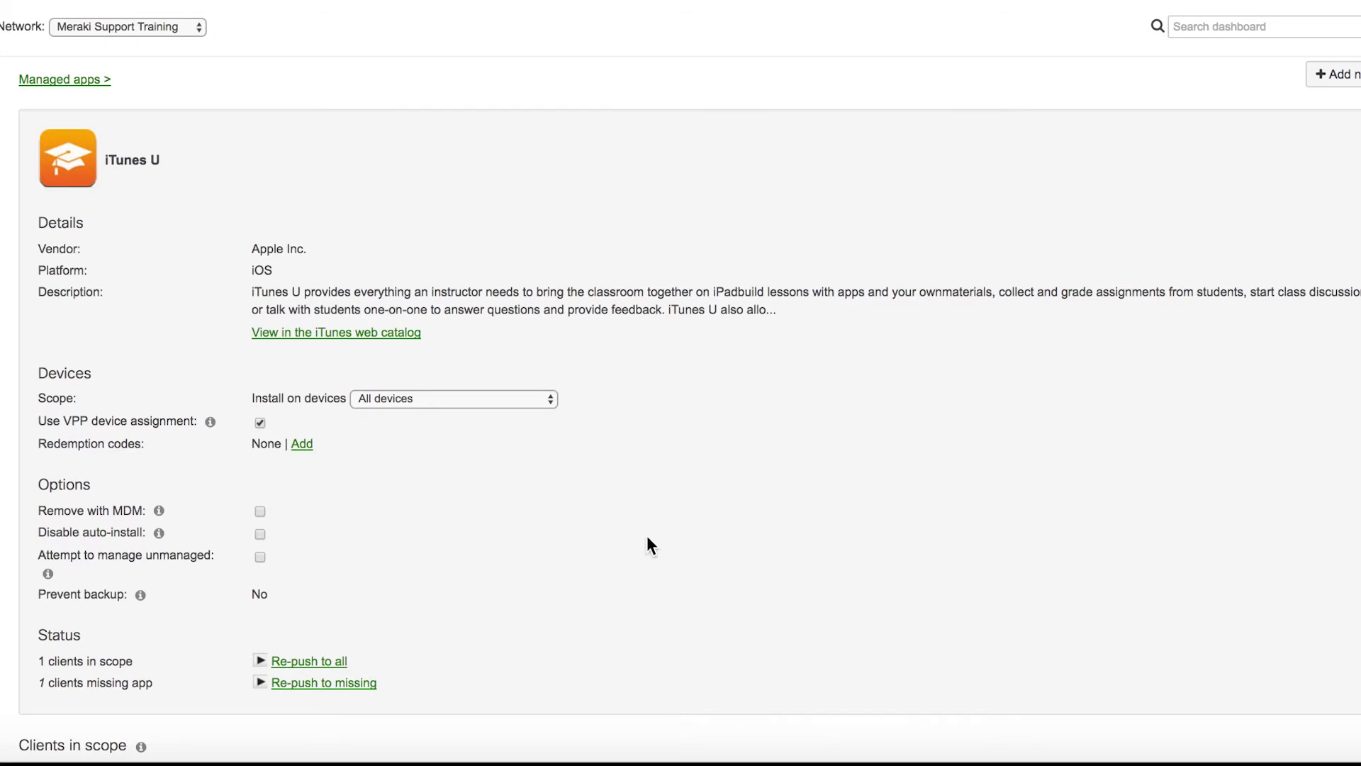
scroll(648, 546, down, 3)
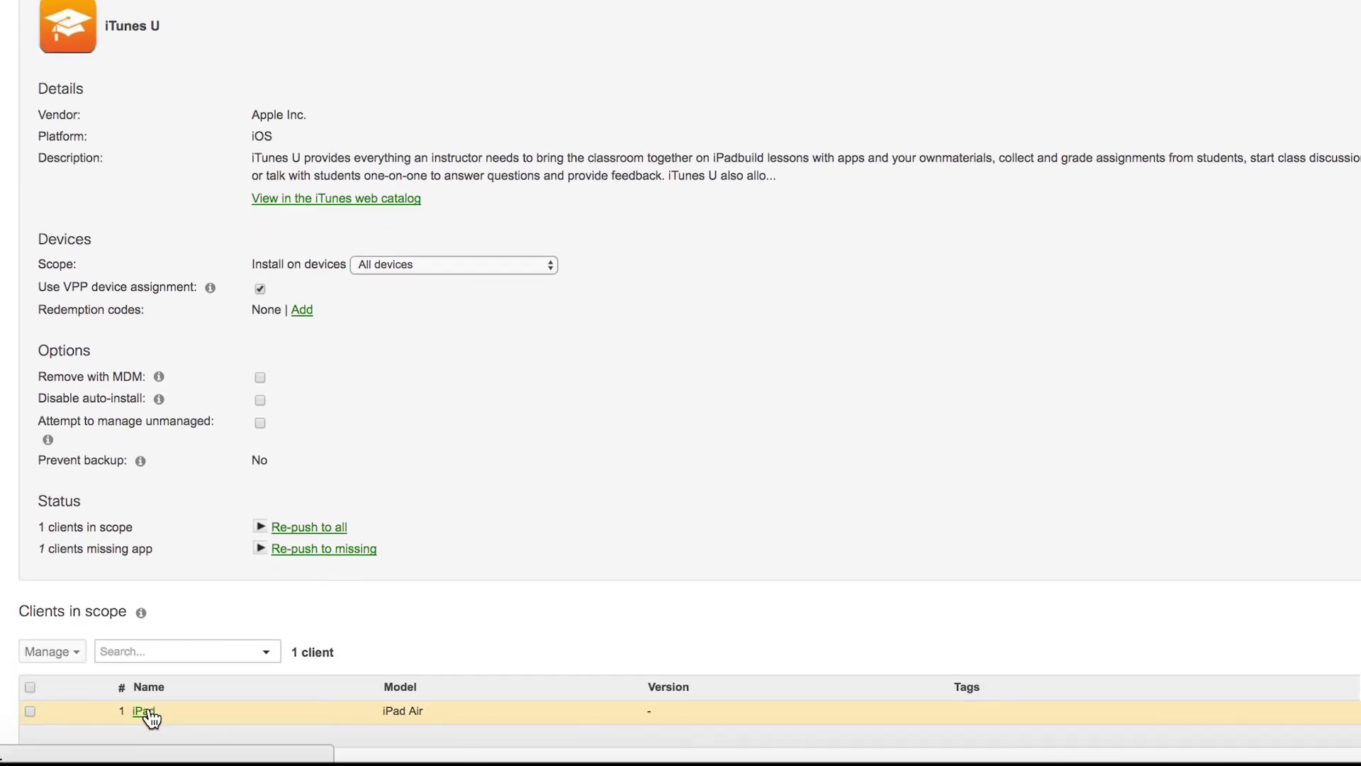
click(144, 711)
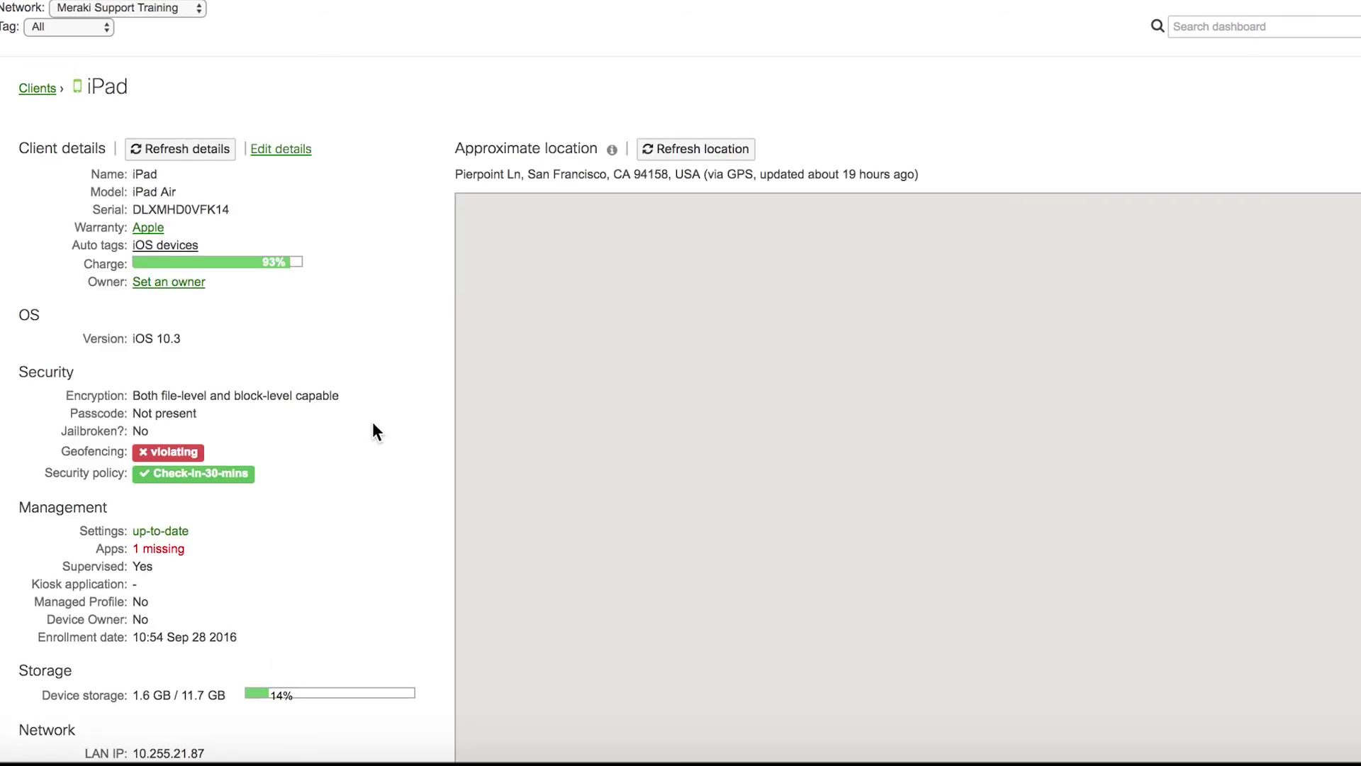
Highlight the successful VPP license grant and 'Install app iTunes U' entries in the iPad's logs
scroll(369, 417, down, 4)
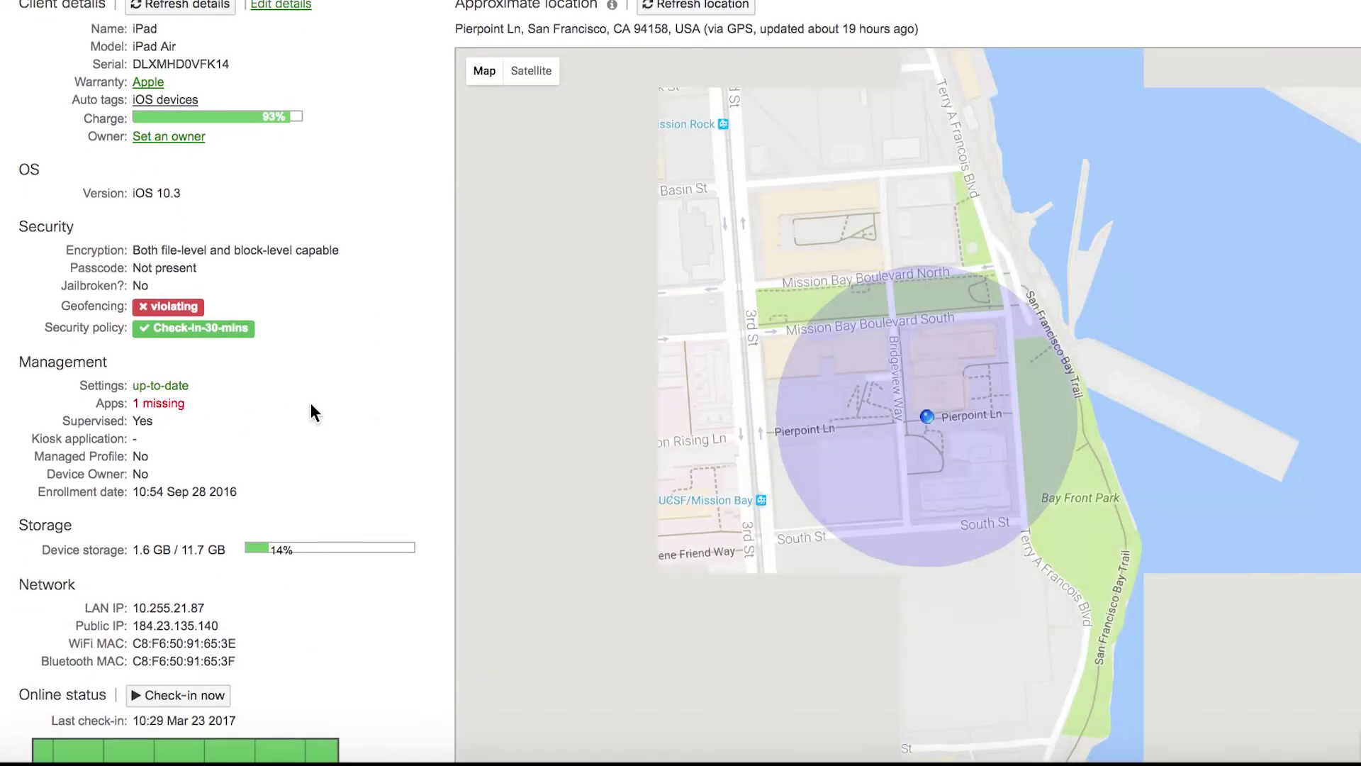
scroll(312, 403, down, 20)
scroll(312, 403, down, 17)
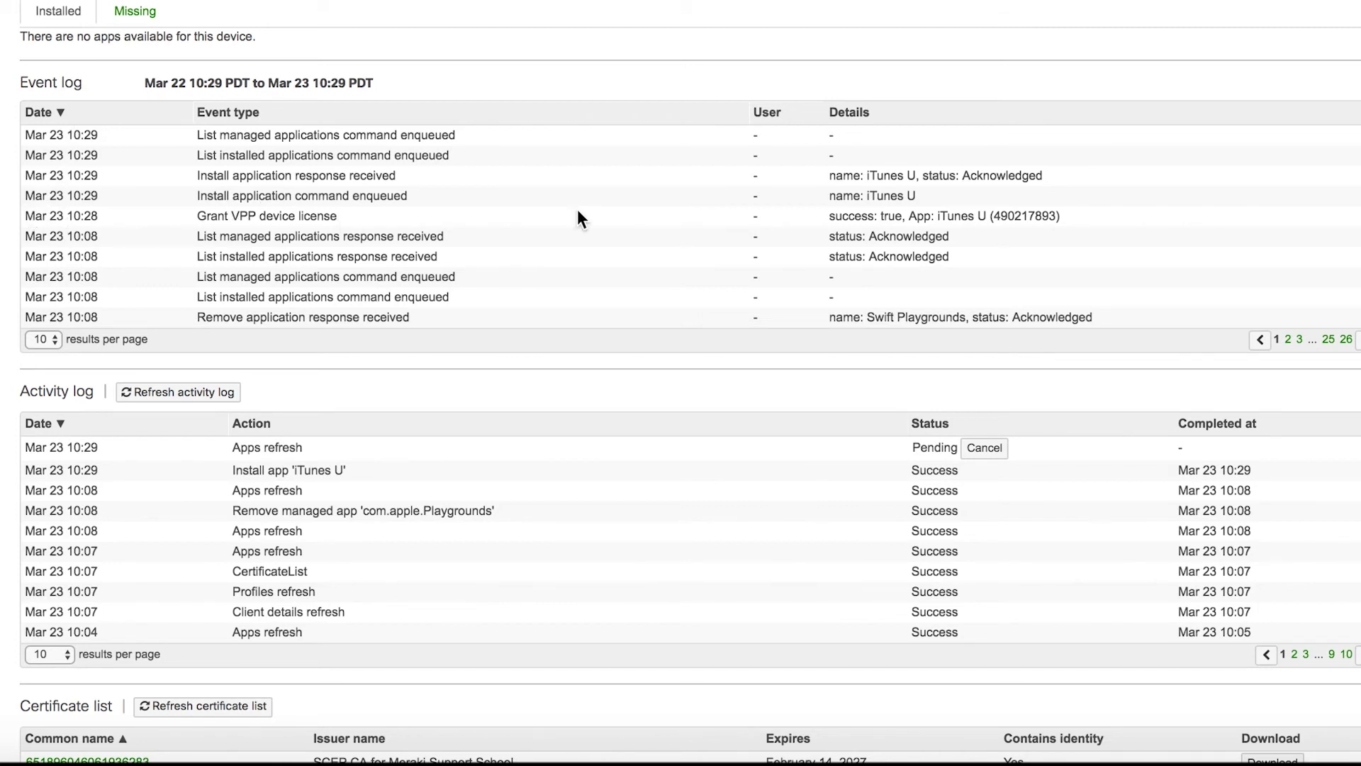
drag(830, 214, 899, 213)
click(899, 214)
drag(832, 218, 902, 216)
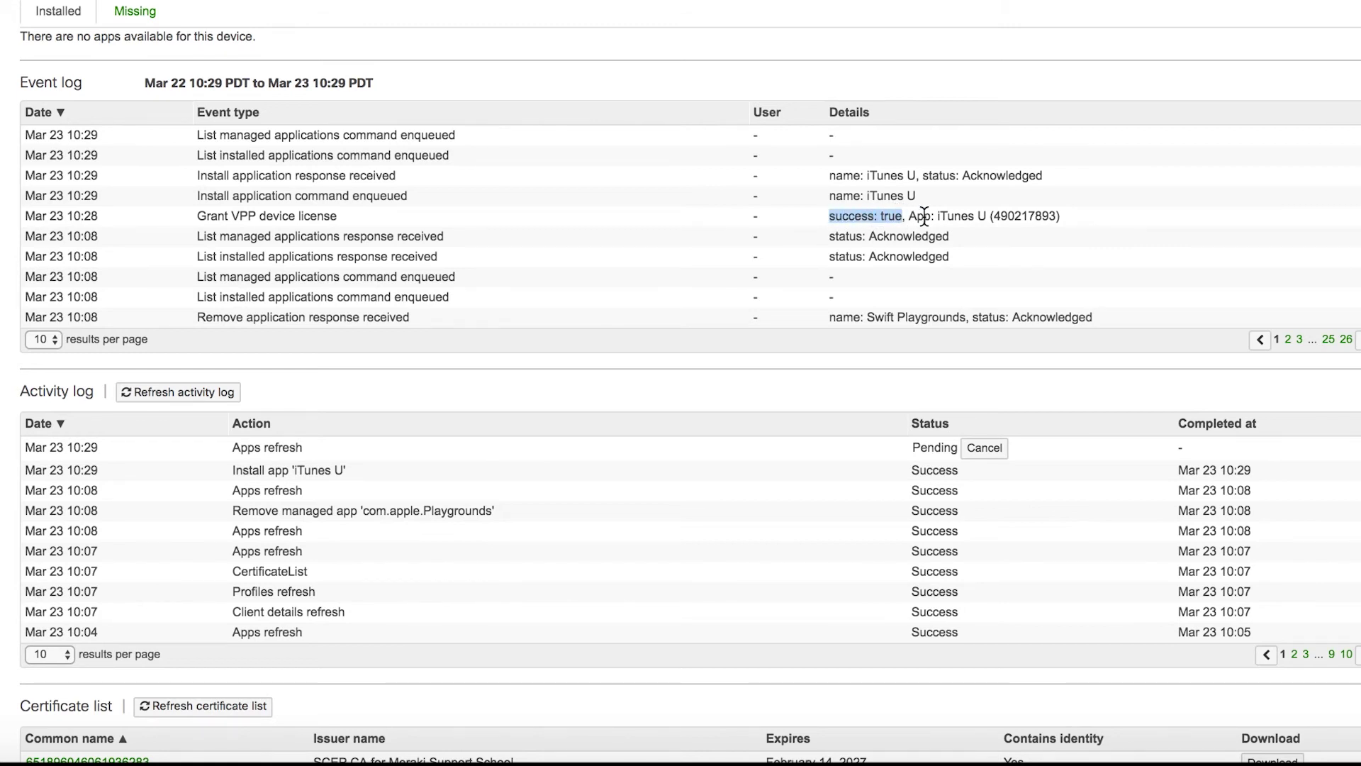
click(1084, 226)
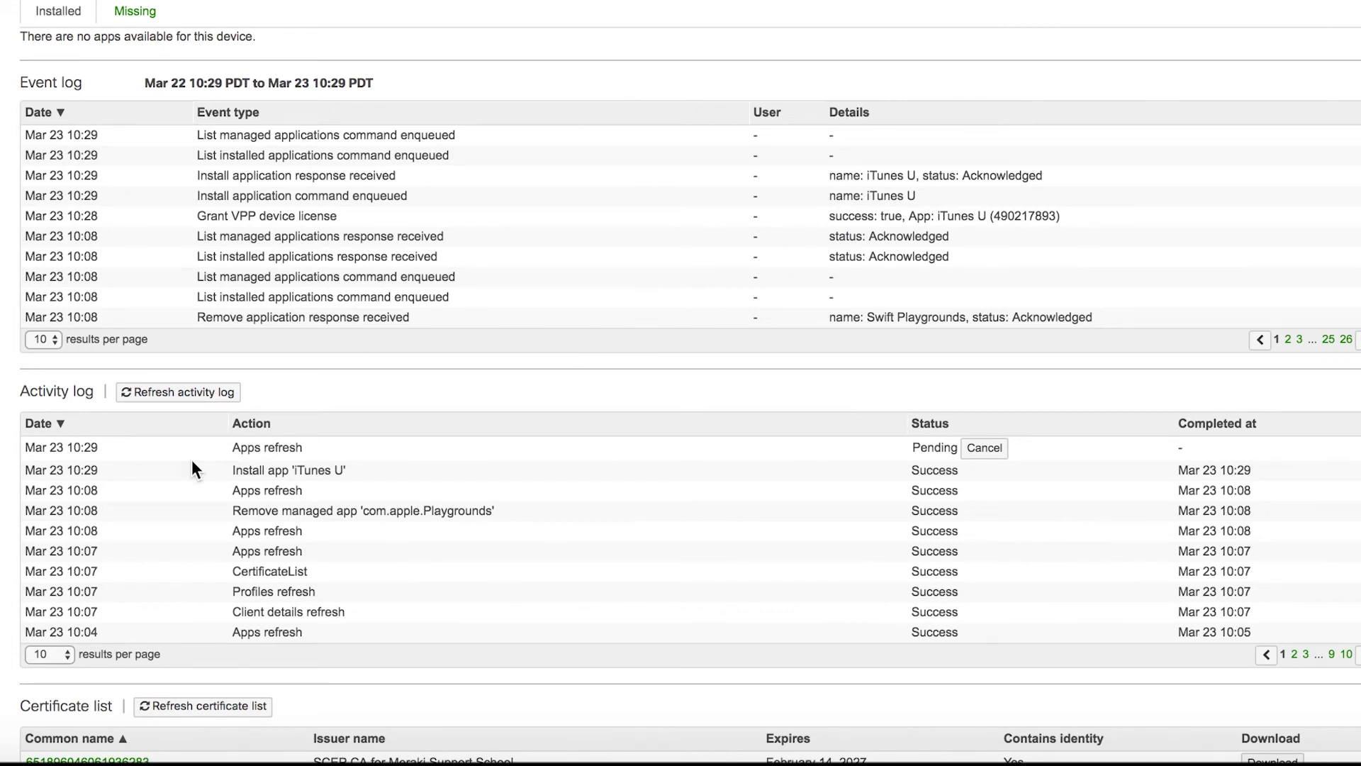
drag(232, 469, 413, 466)
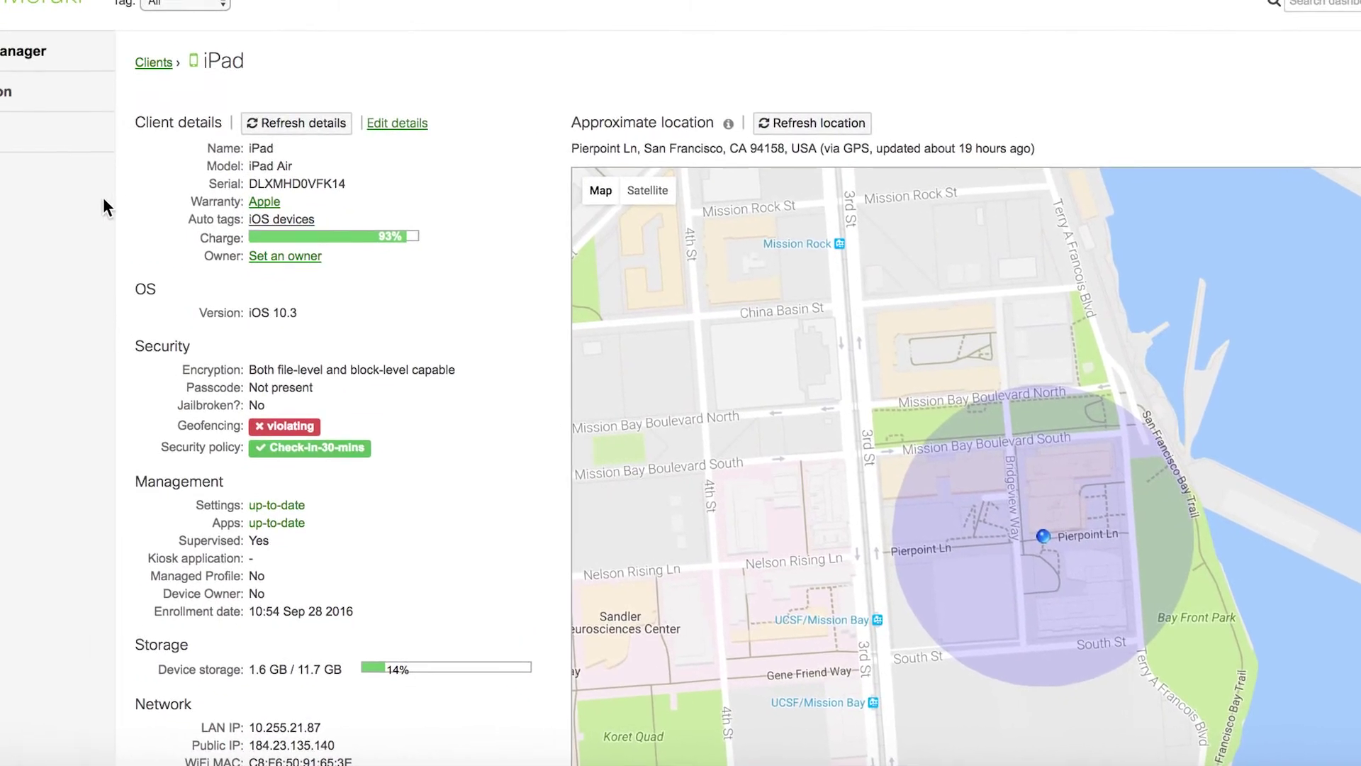
Open iTunes U's VPP license page and highlight its 'Licenses in use: 1' count
mouse_move(107, 61)
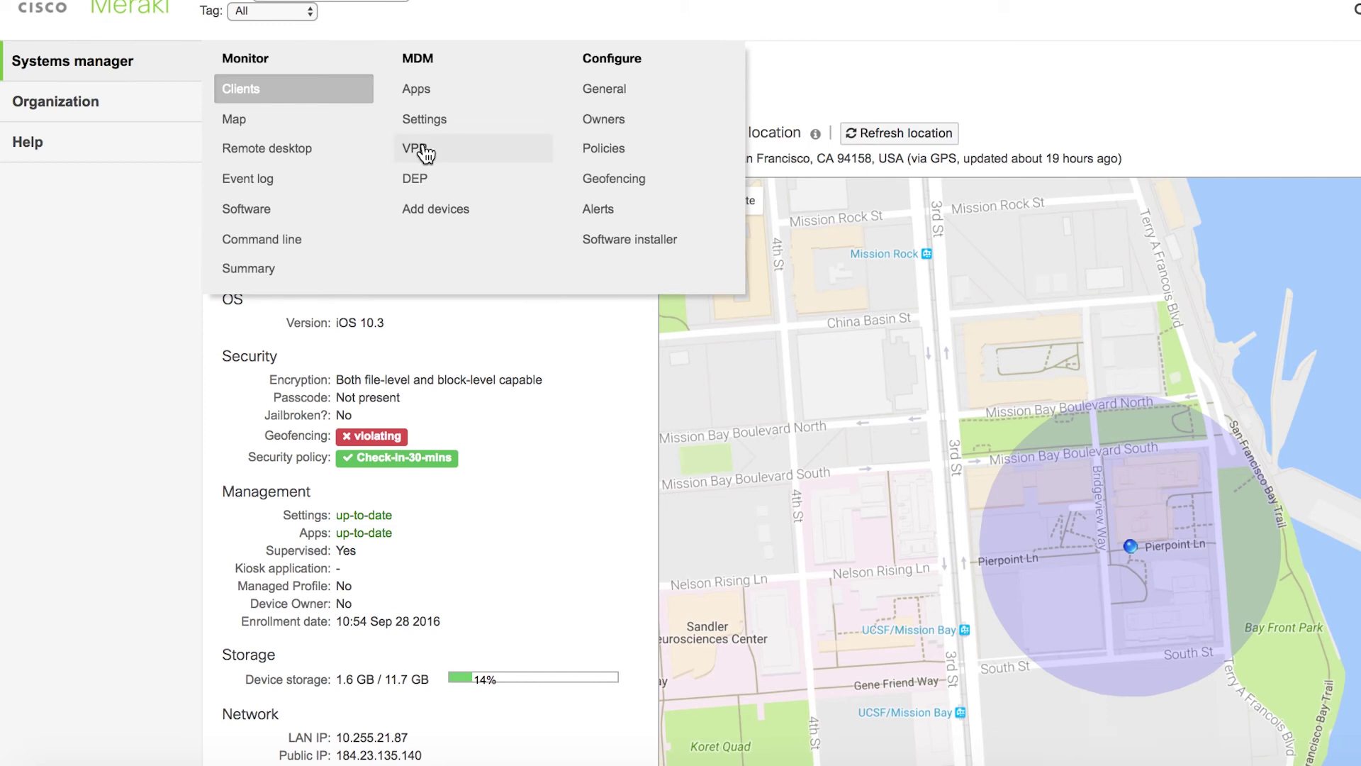
click(424, 150)
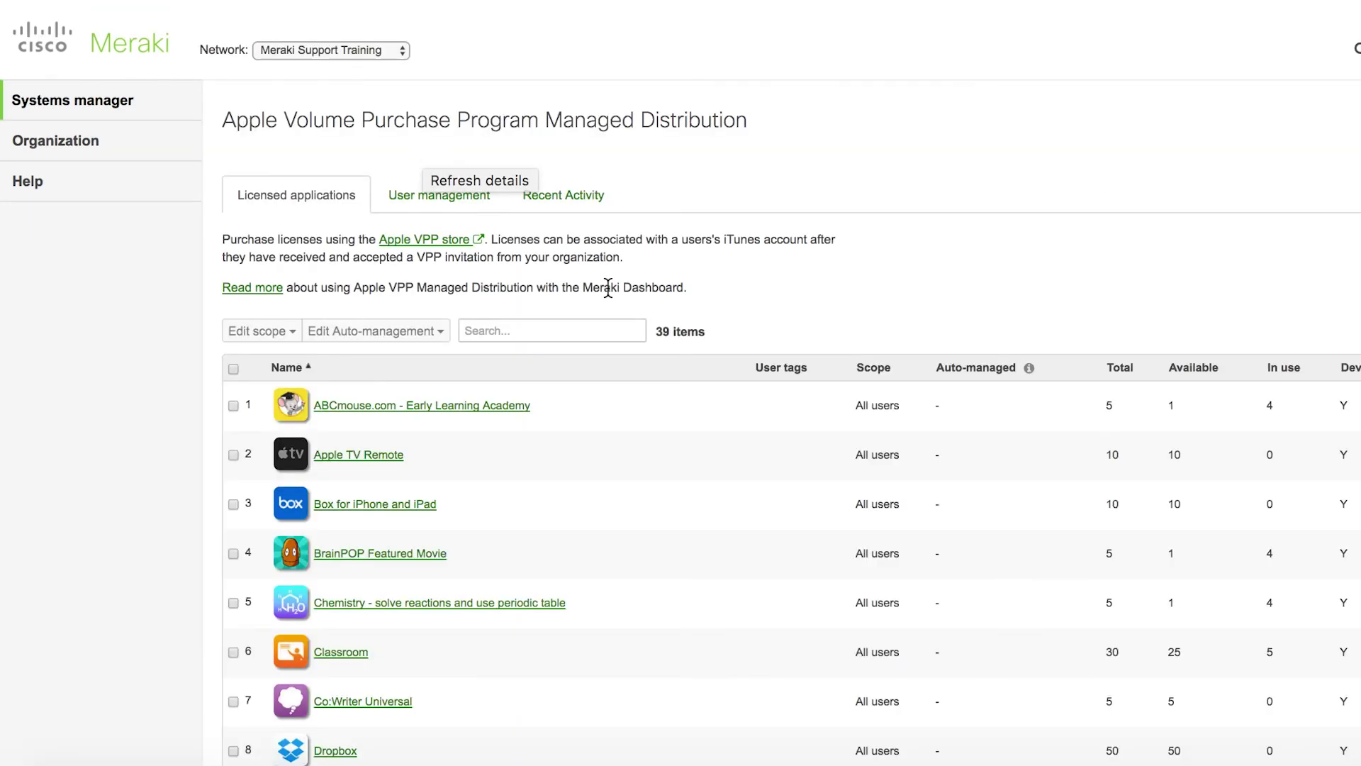
click(569, 325)
text(iT)
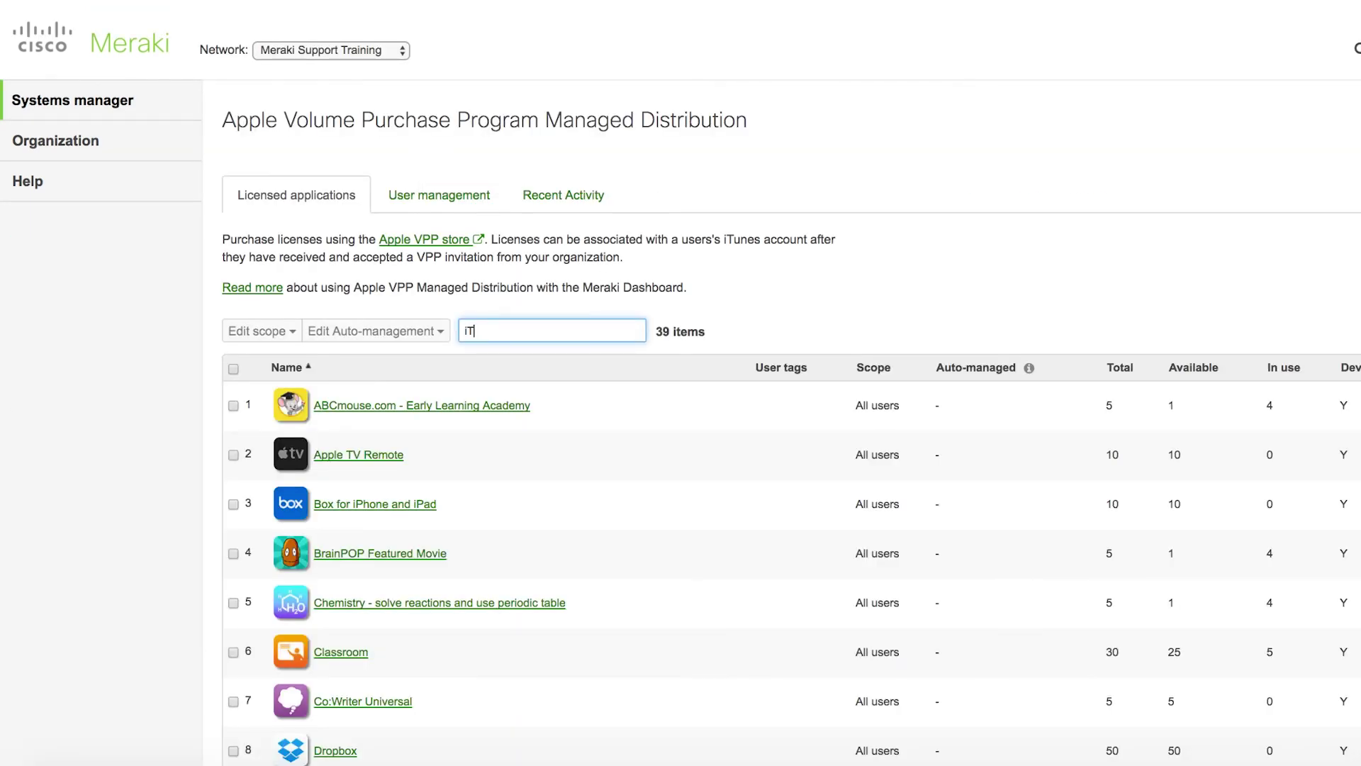
text(unes U)
click(947, 474)
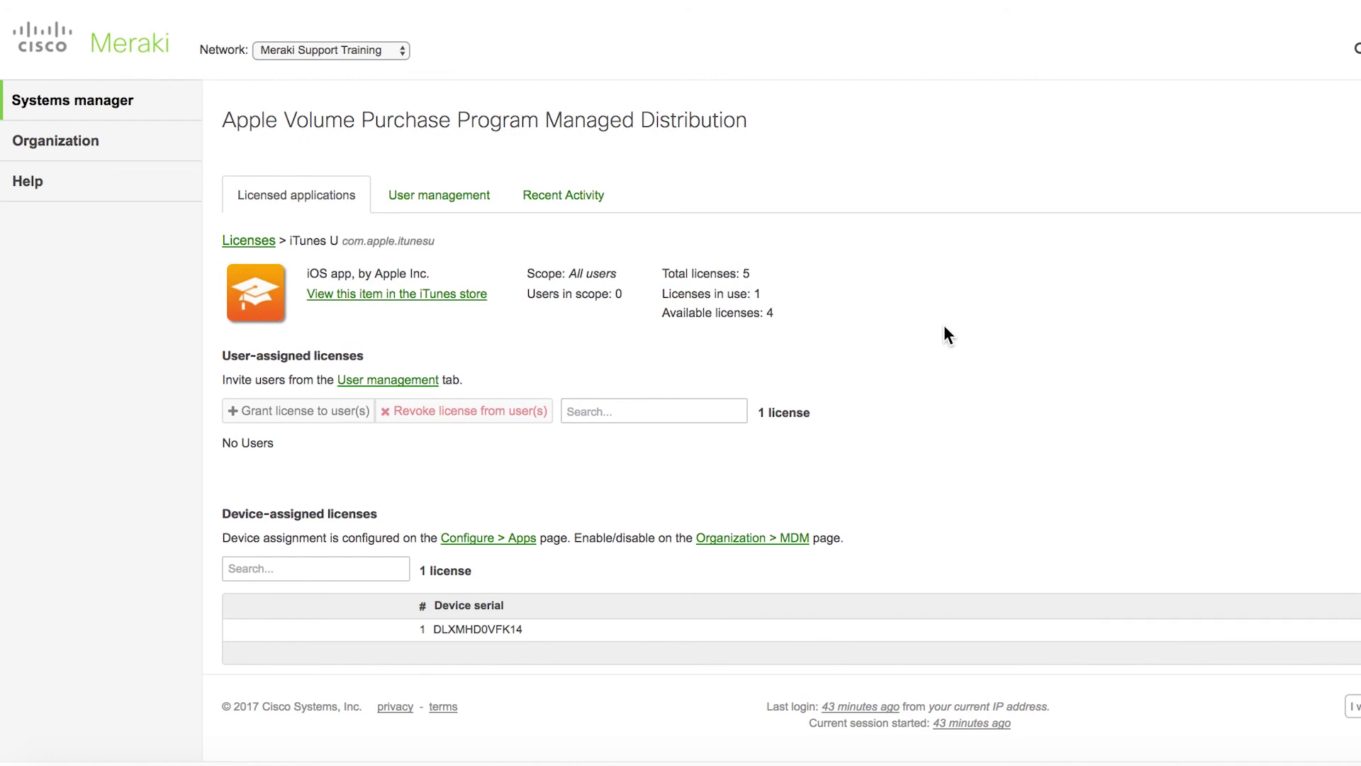
drag(662, 294, 764, 296)
click(797, 305)
Set iTunes U's install scope to No devices (disabled) and save, removing the iPad
mouse_move(140, 100)
click(442, 138)
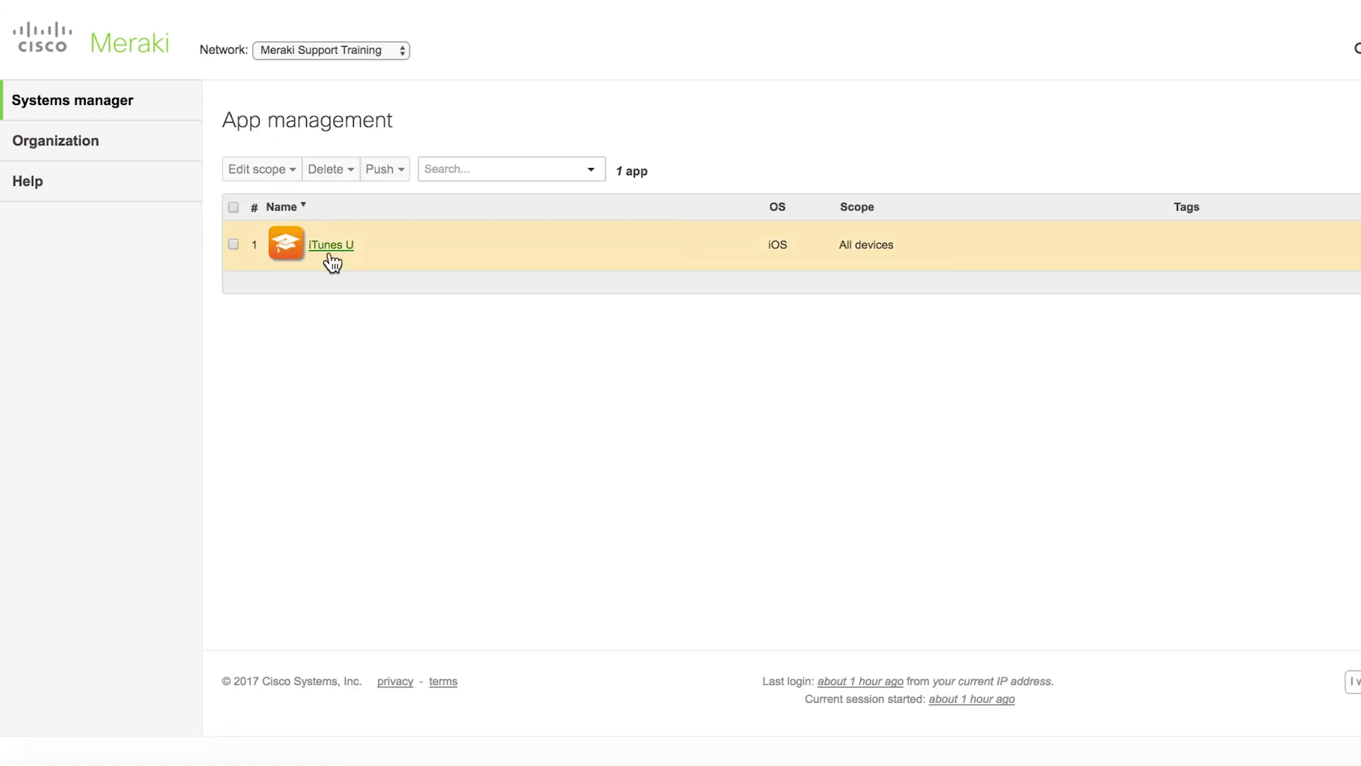
click(331, 249)
scroll(926, 489, down, 2)
click(641, 333)
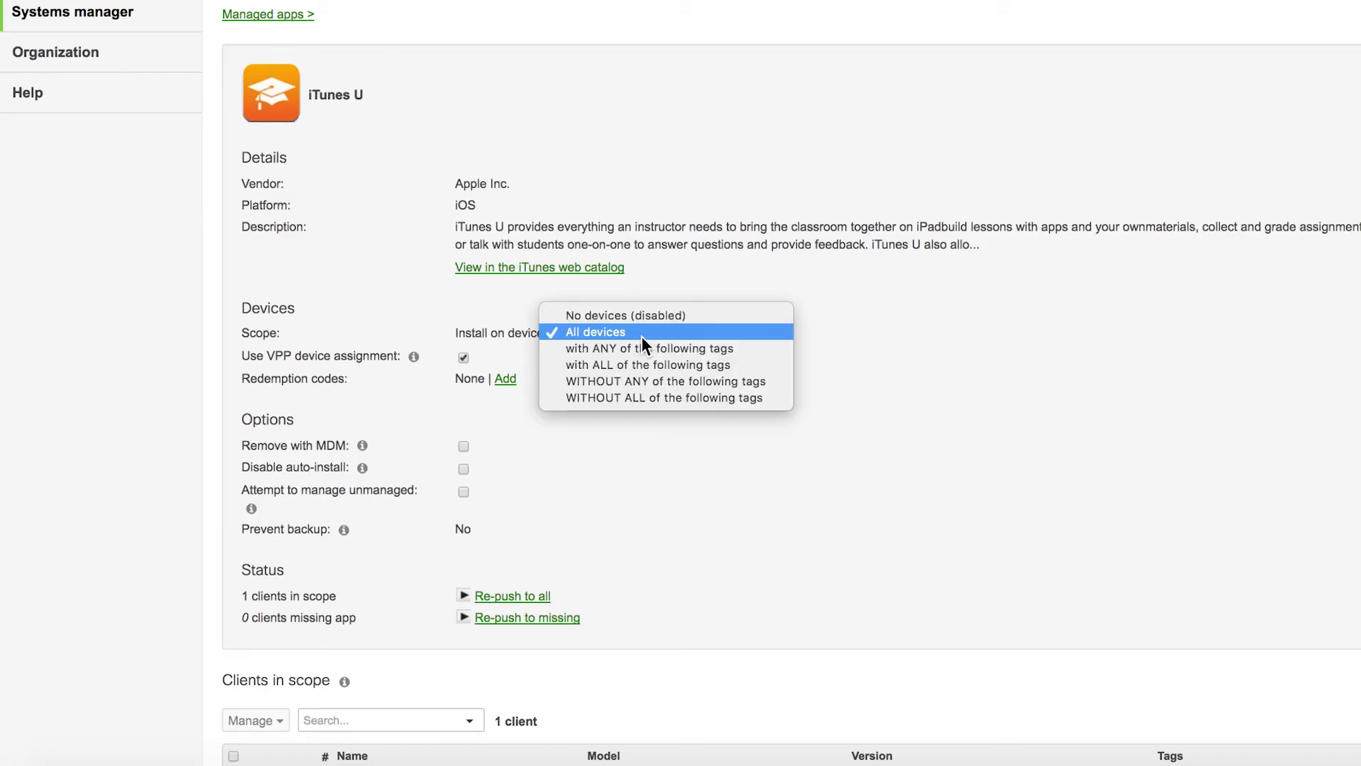
click(905, 446)
key(Down)
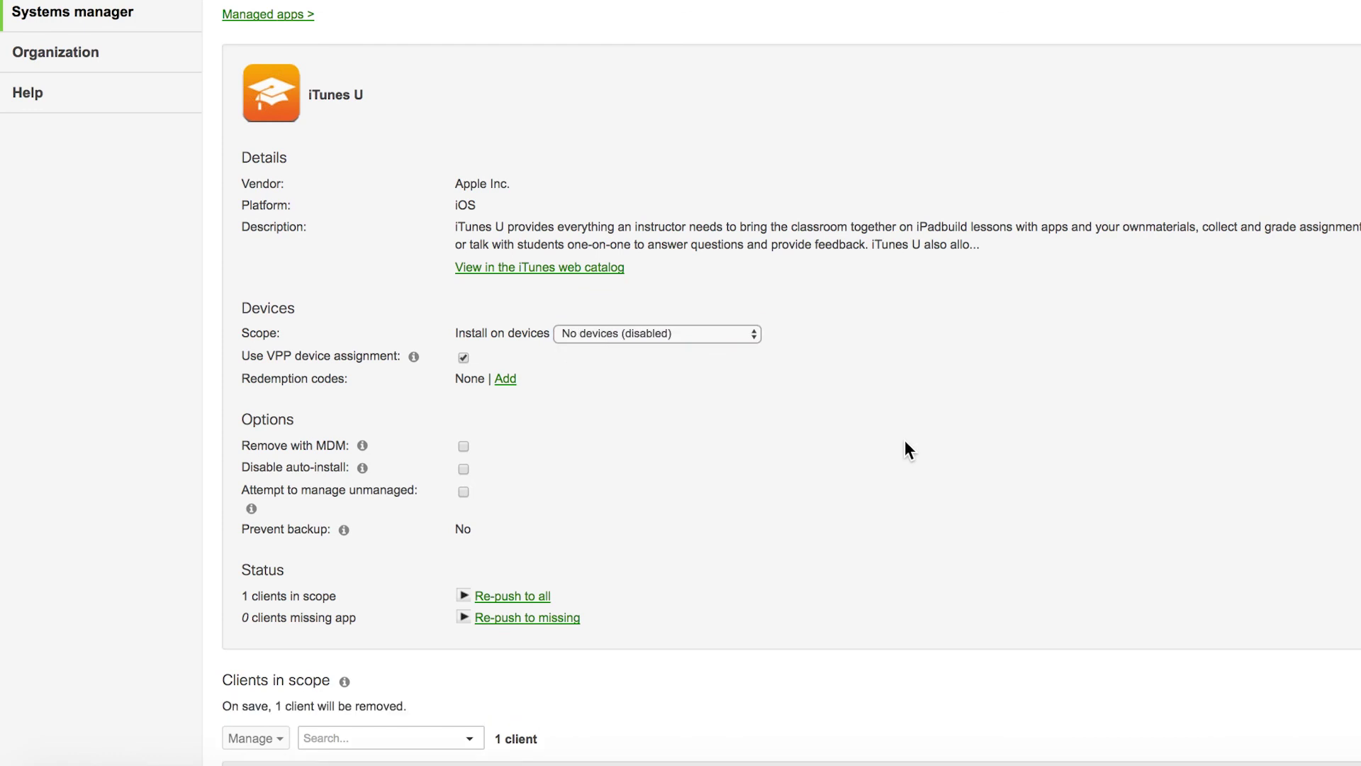
scroll(905, 448, down, 2)
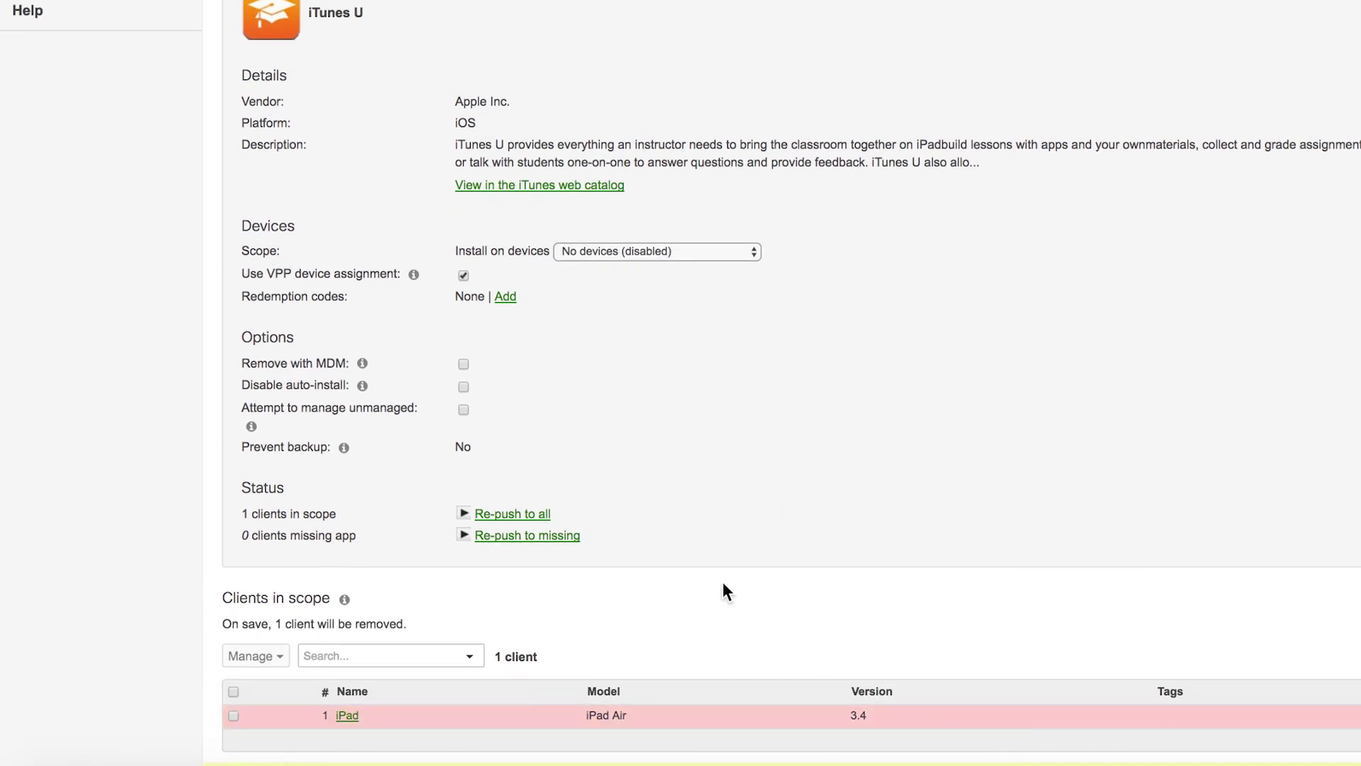
scroll(751, 496, down, 2)
click(862, 703)
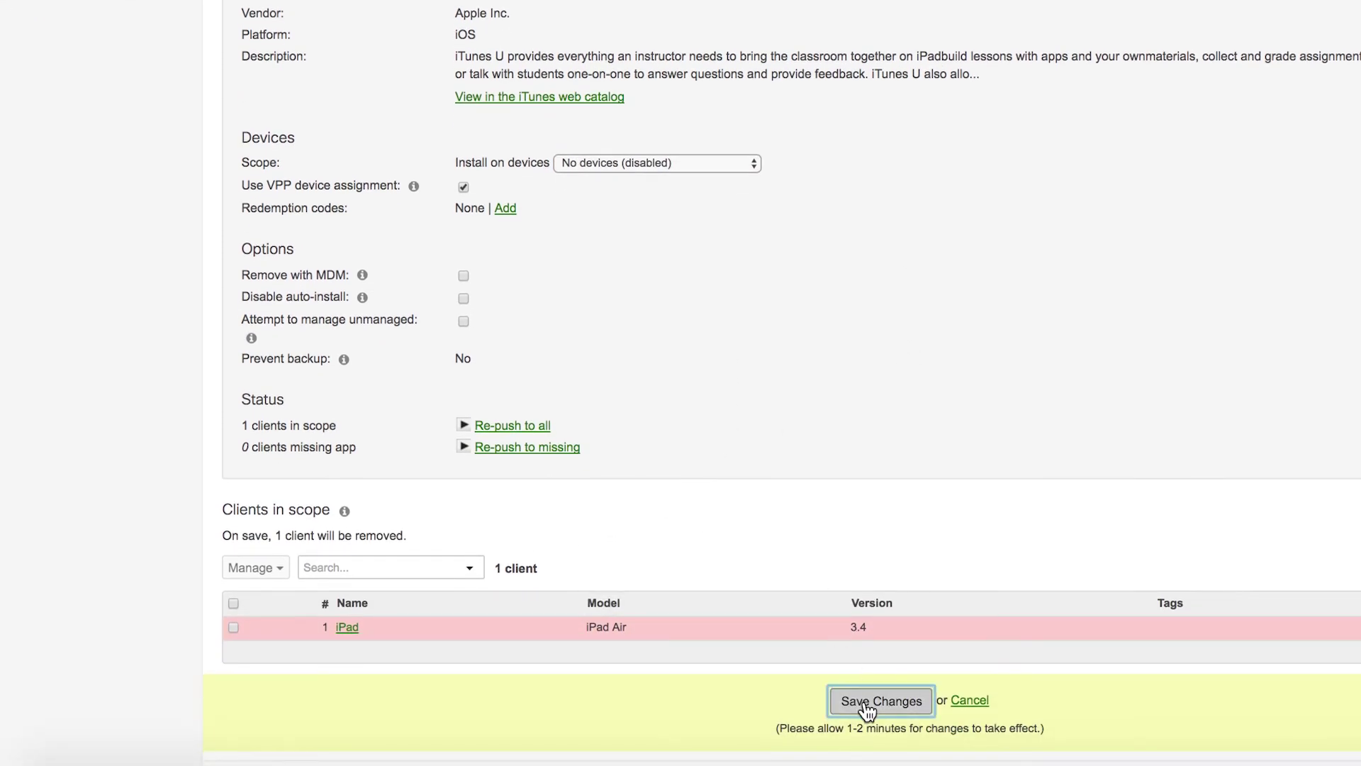